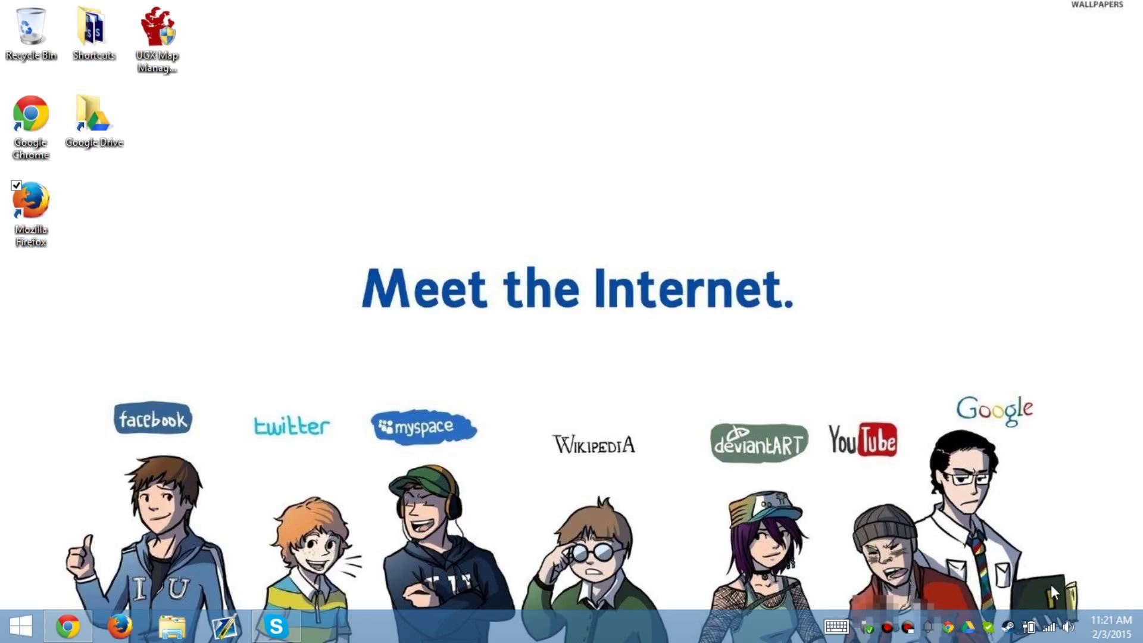
- Open Steam and browse PlanetSide 2's local game files from its properties
double_click(1008, 626)
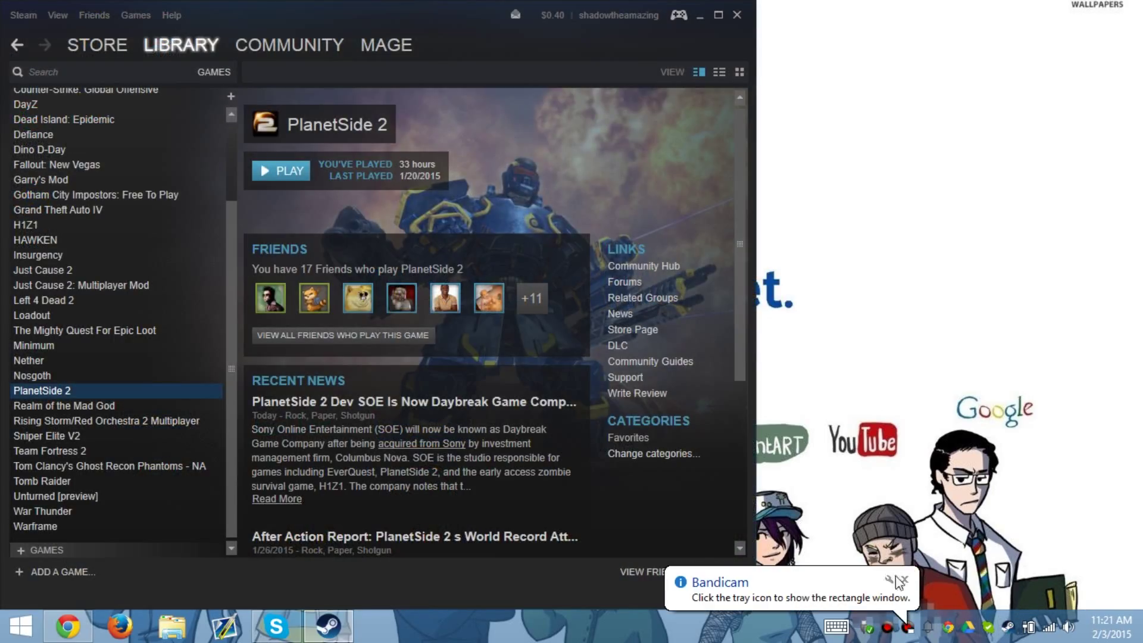
right_click(102, 394)
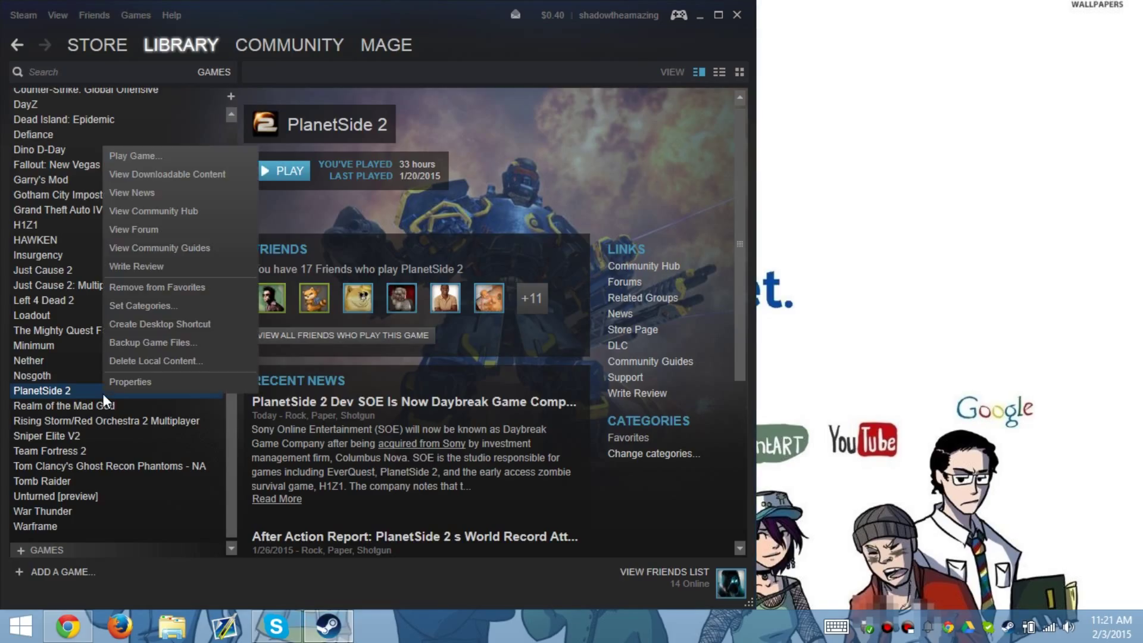
left_click(118, 387)
left_click(509, 87)
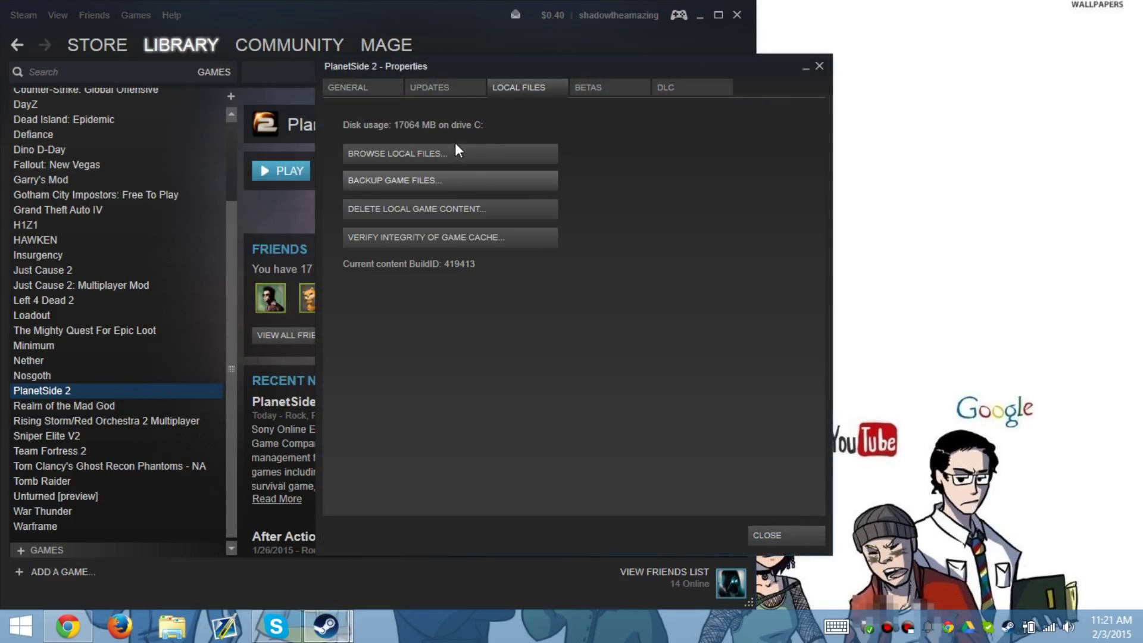
left_click(452, 148)
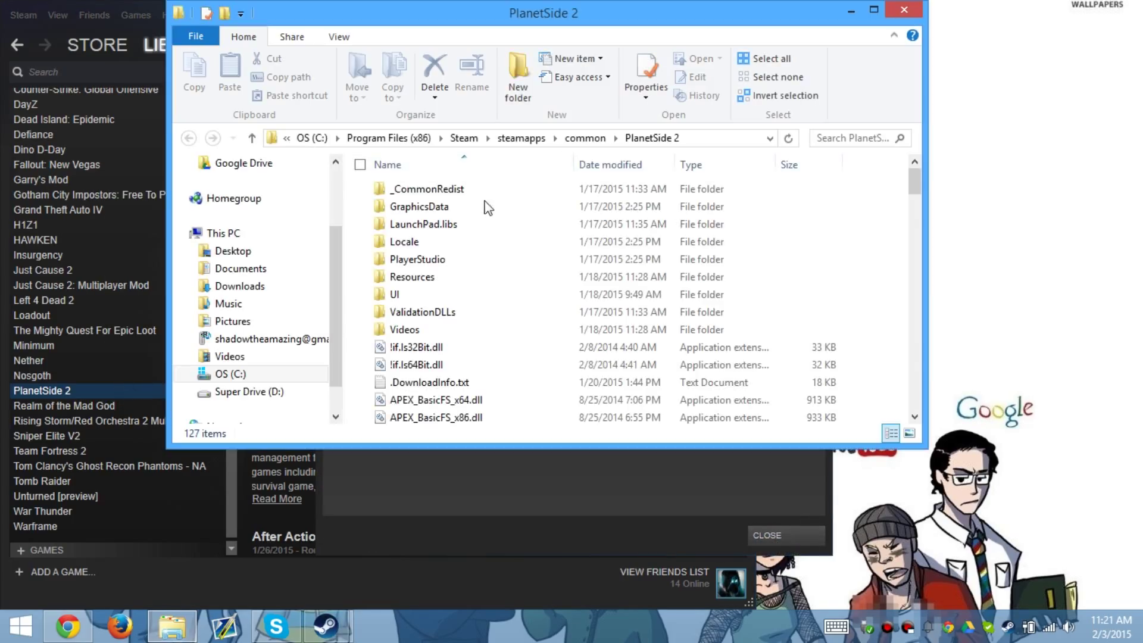
- Close the game folder and properties windows and launch PlanetSide 2 from the Steam library
left_click(904, 10)
left_click(767, 536)
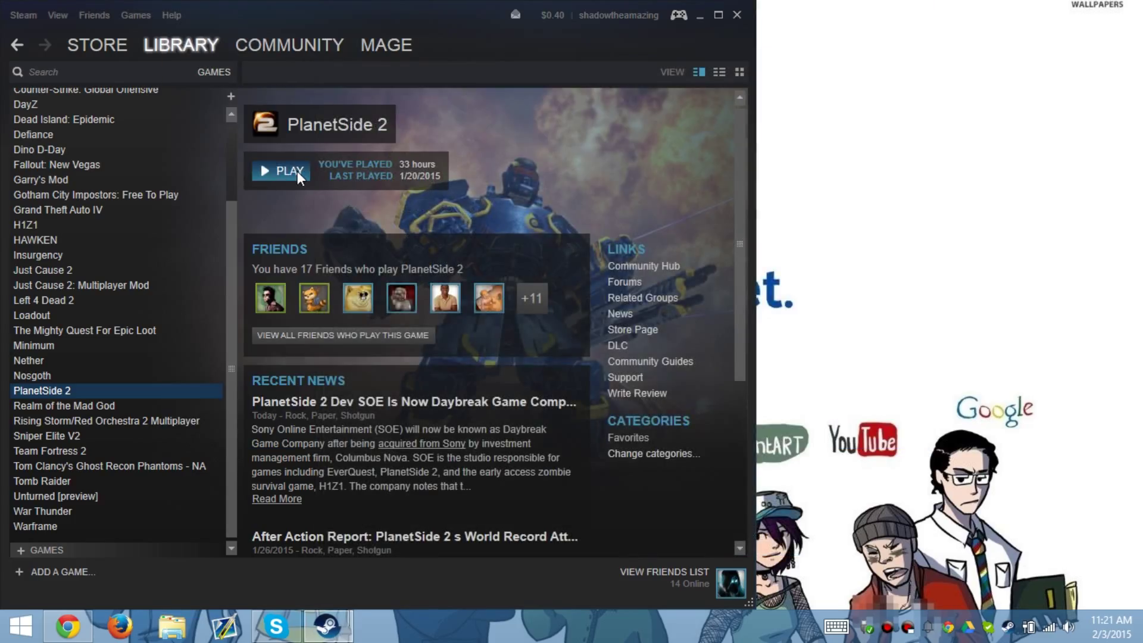
left_click(298, 171)
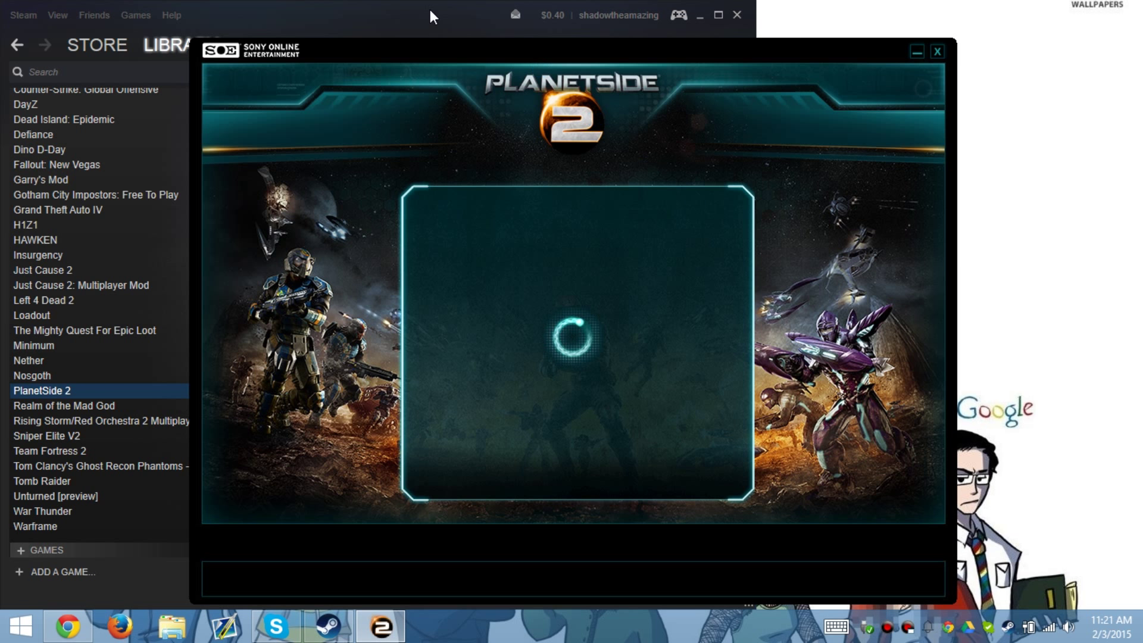
- Paste "-nosplash -noPause -cpuCount=2 -maxMem=4096 -exThreads=4 -malloc=system" as PlanetSide 2's launch options in its properties and close the Steam window
left_click_drag(430, 9, 821, 9)
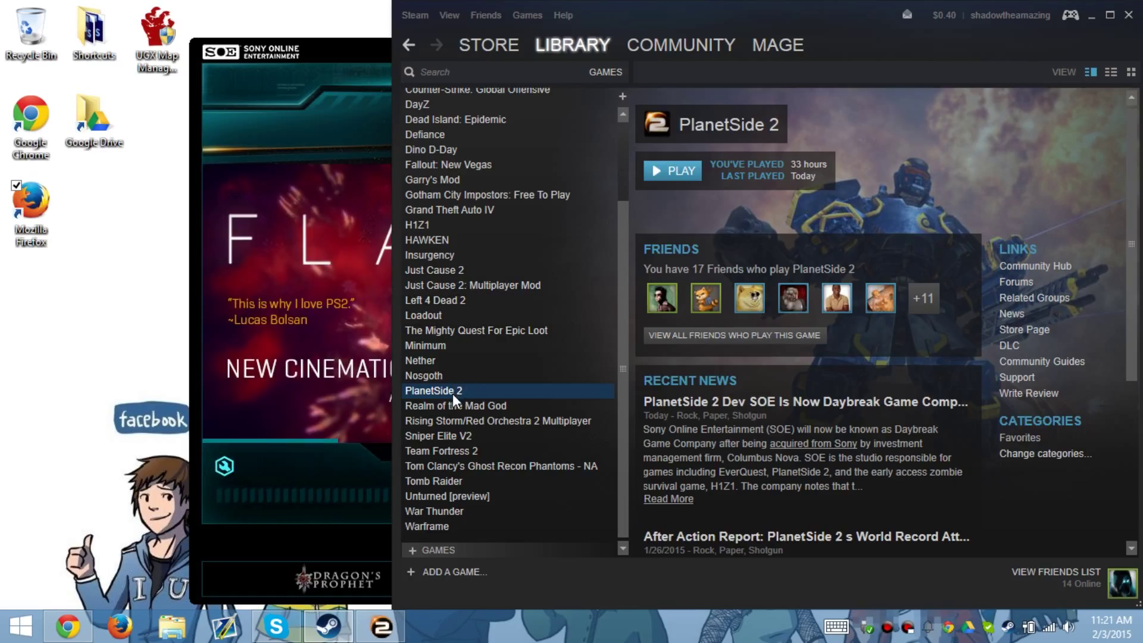
right_click(451, 387)
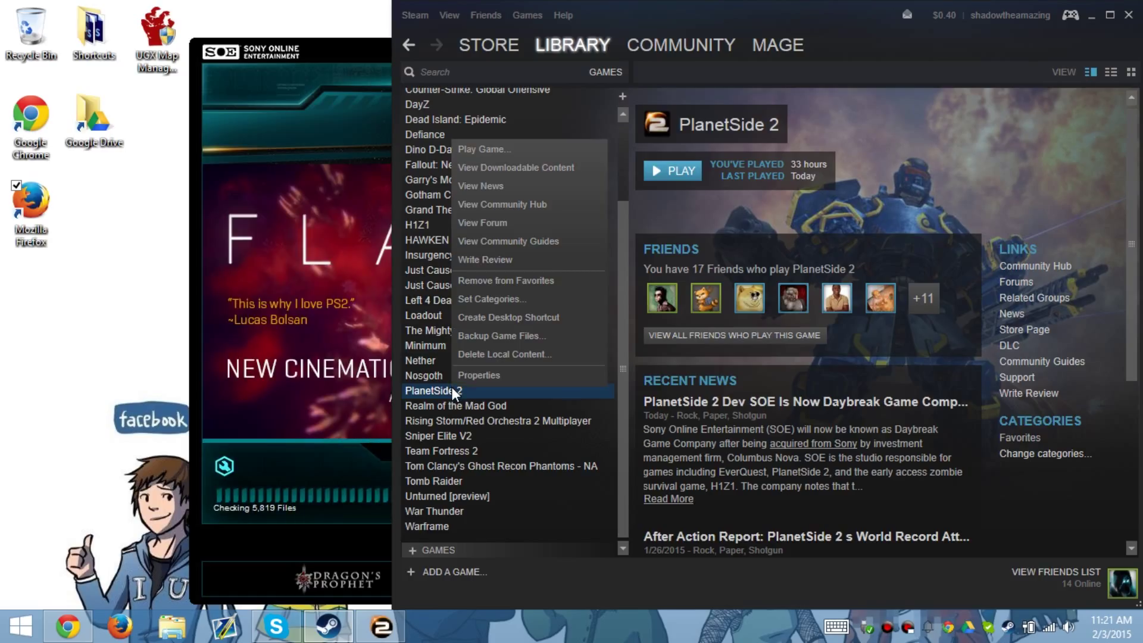
left_click(483, 371)
left_click(458, 264)
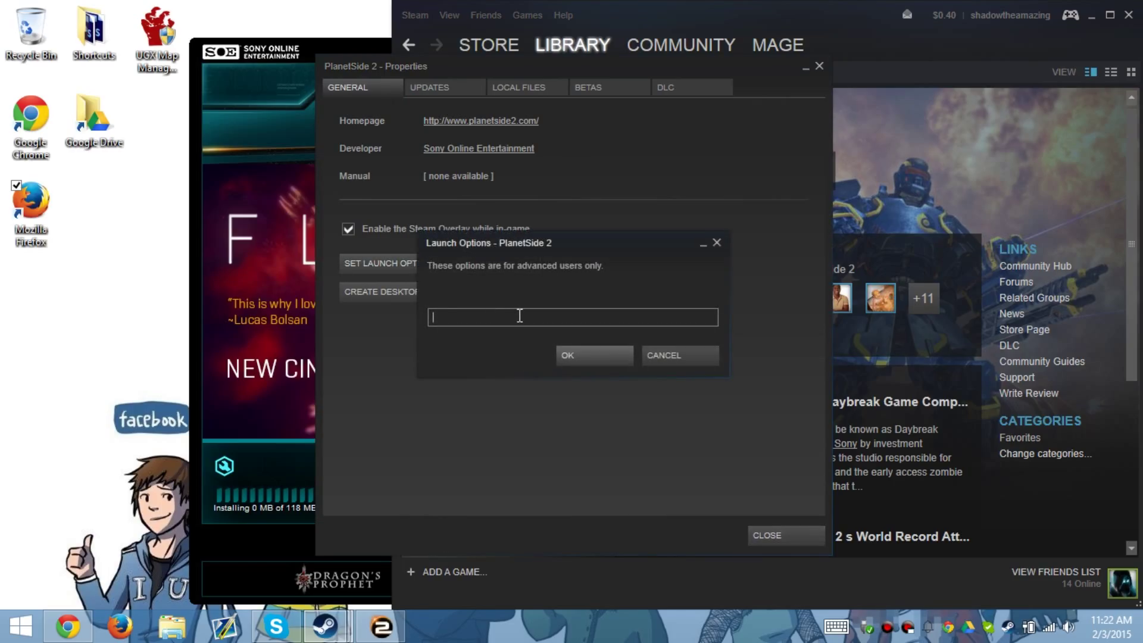
key("ctrl+v")
left_click(596, 356)
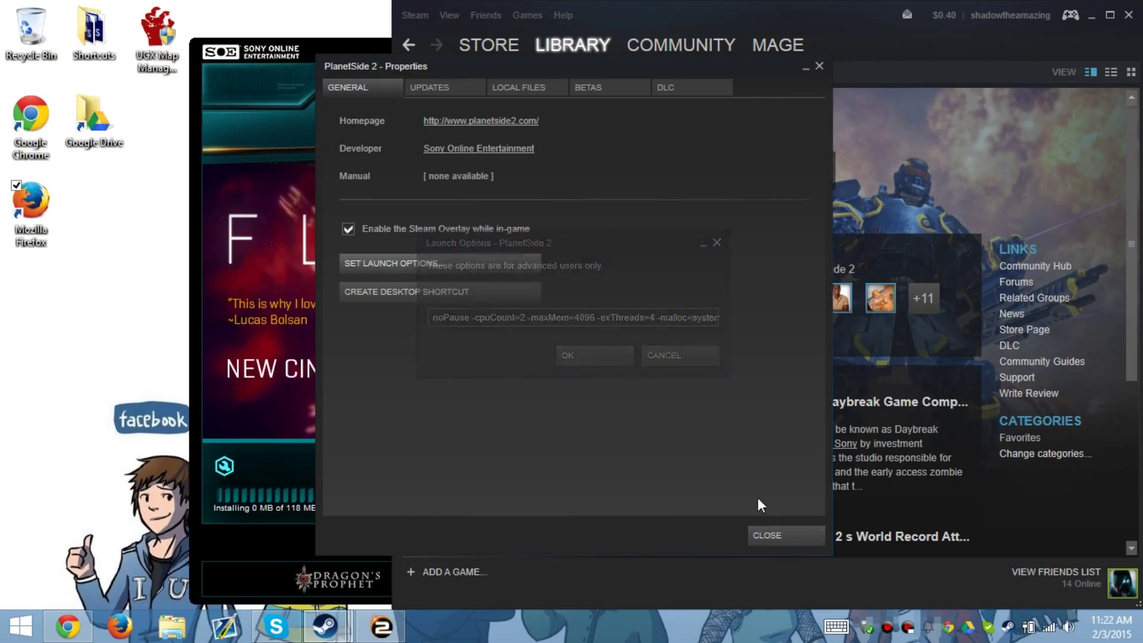
left_click(768, 531)
left_click(305, 549)
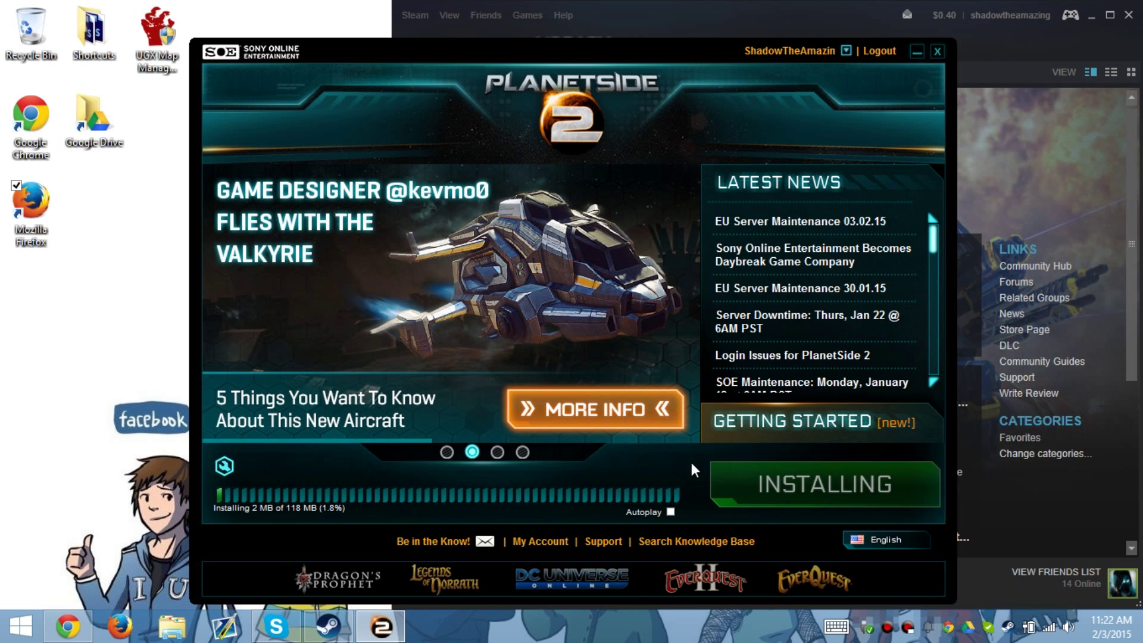
left_click(1003, 173)
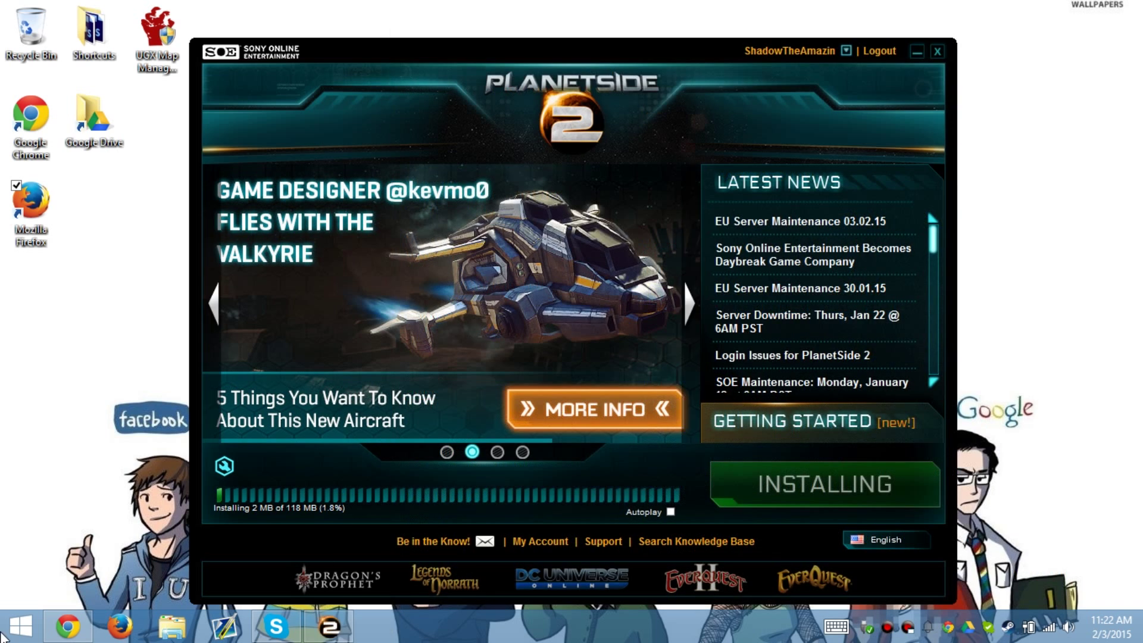
- Open Notepad and enter "-nosplash -noPause -cpuCount=2 -maxMem=4096 -exThreads=4 -malloc=system" in the blank document
left_click(1, 637)
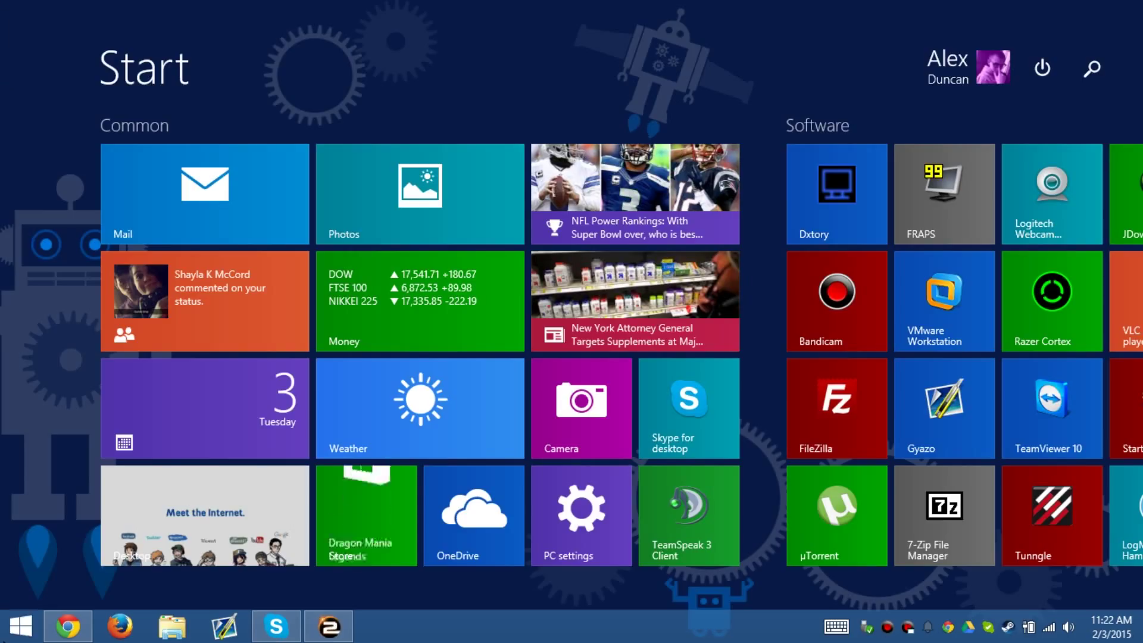
type("notepad")
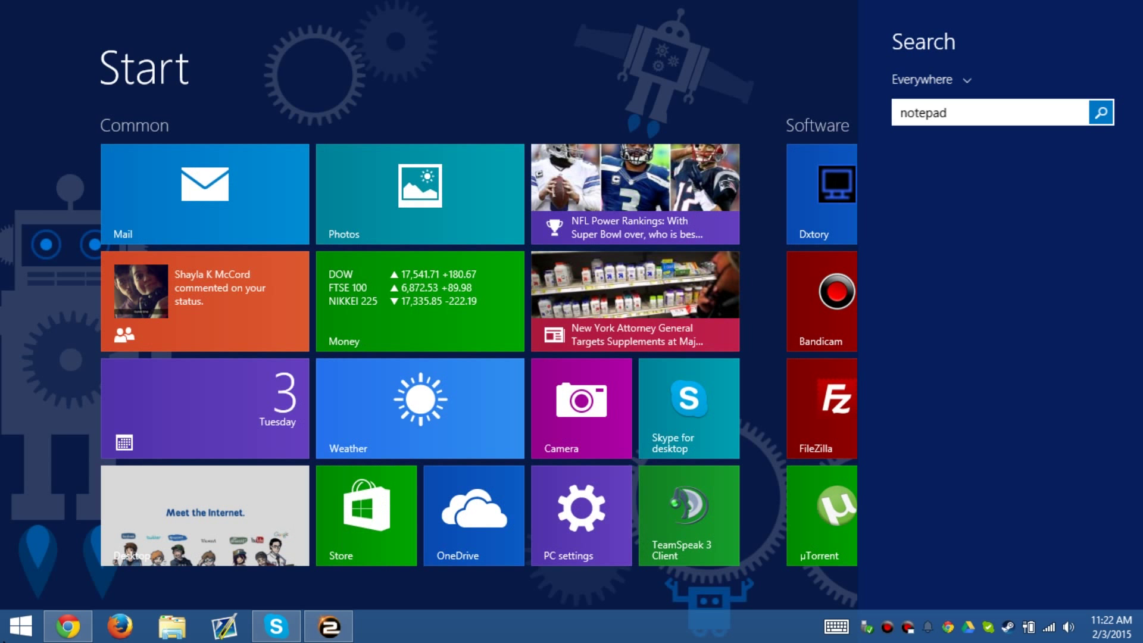
key("super")
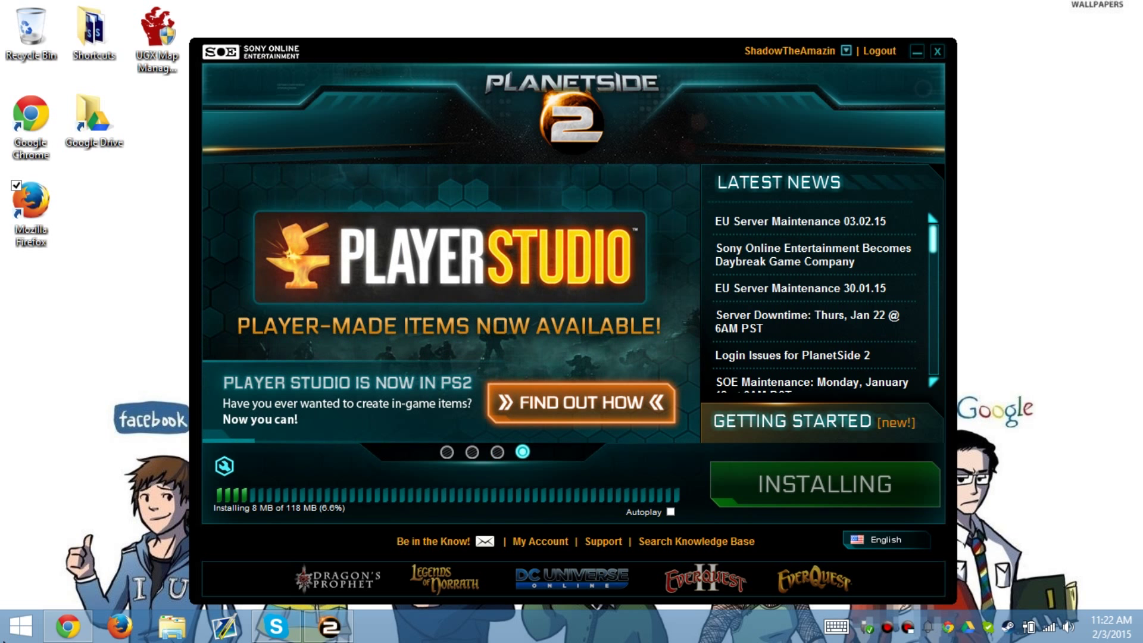
type("-nosplash -noPause -cpuCount=2 -maxMem=4096 -exThreads=4 -malloc=system")
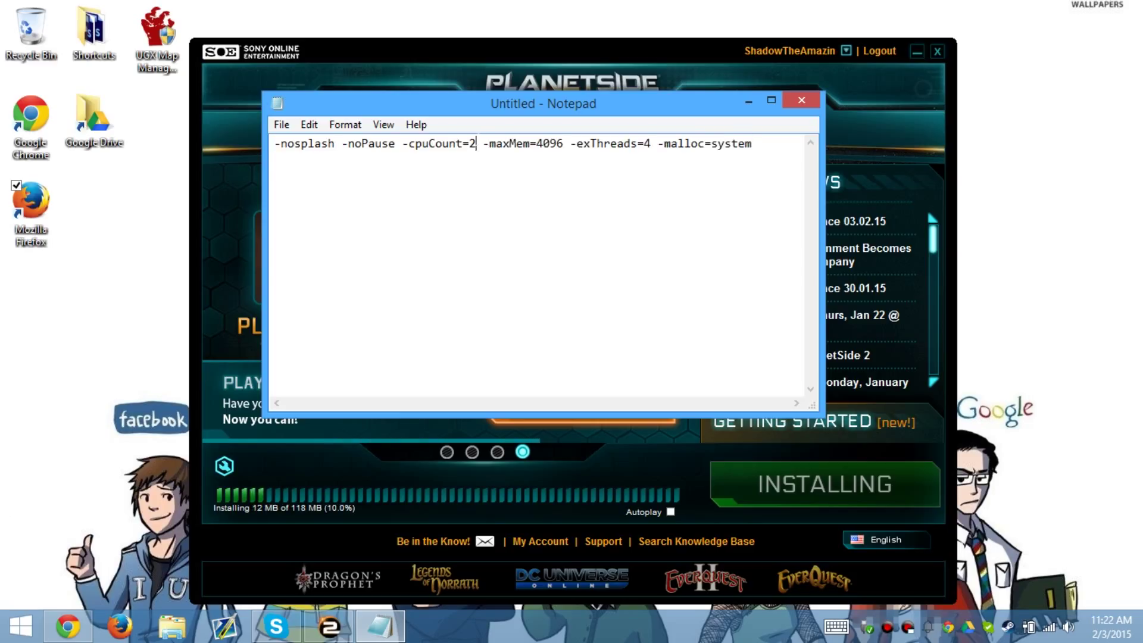
- Examine the values of the cpuCount, maxMem and exThreads parameters in the launch options text
left_click_drag(469, 144, 476, 143)
left_click_drag(564, 143, 536, 143)
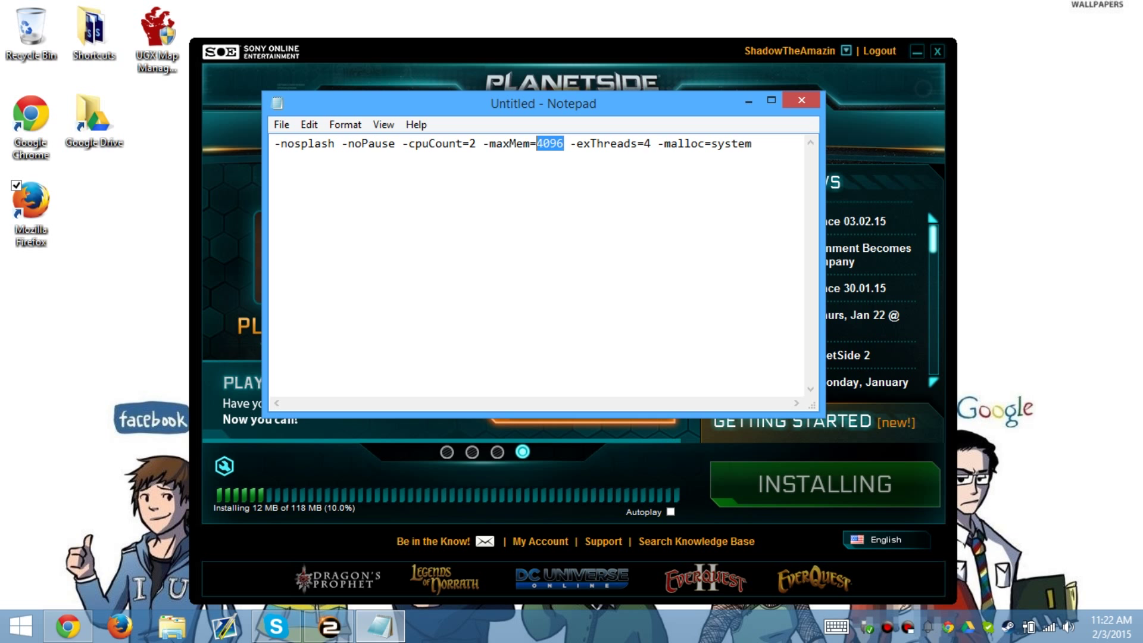
left_click_drag(645, 143, 651, 144)
key("super")
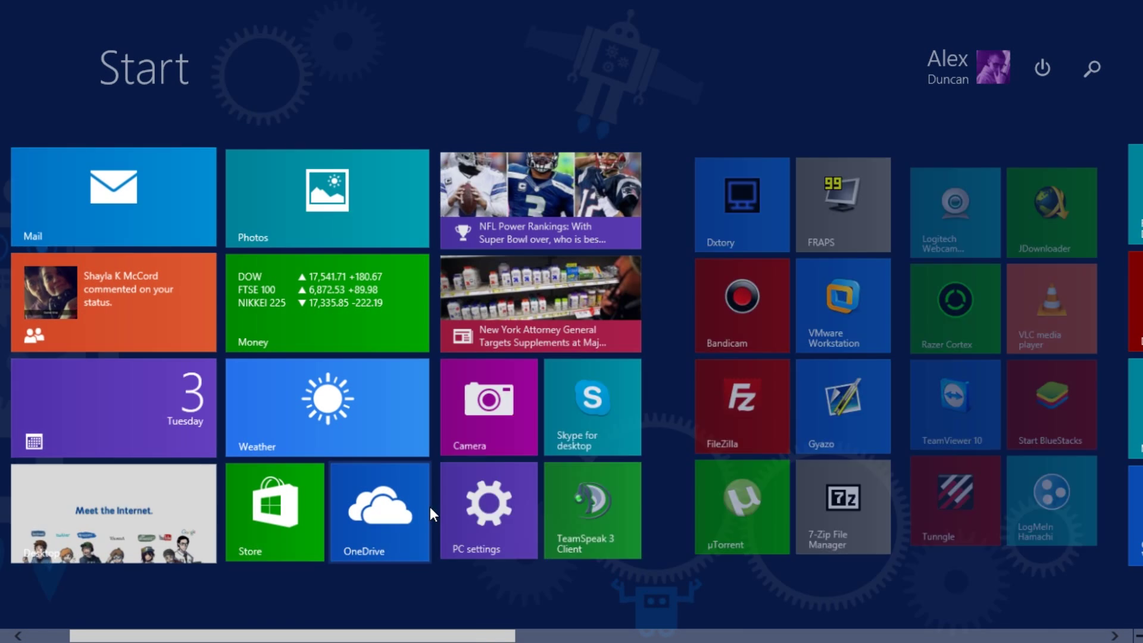
scroll(432, 507, "down", 5)
key("super")
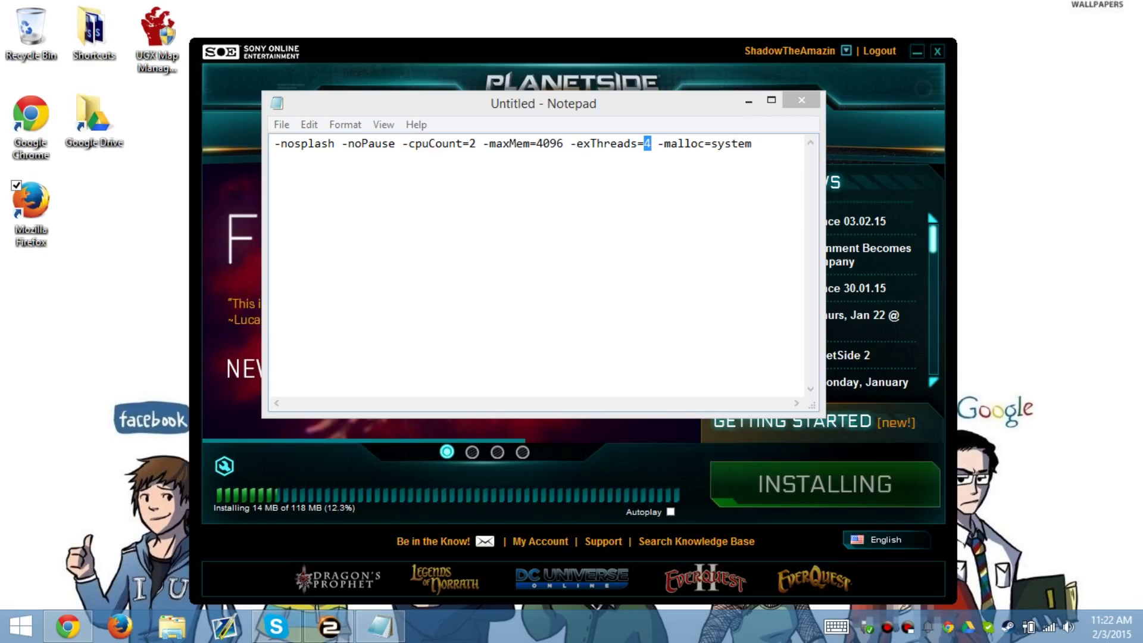
double_click(550, 143)
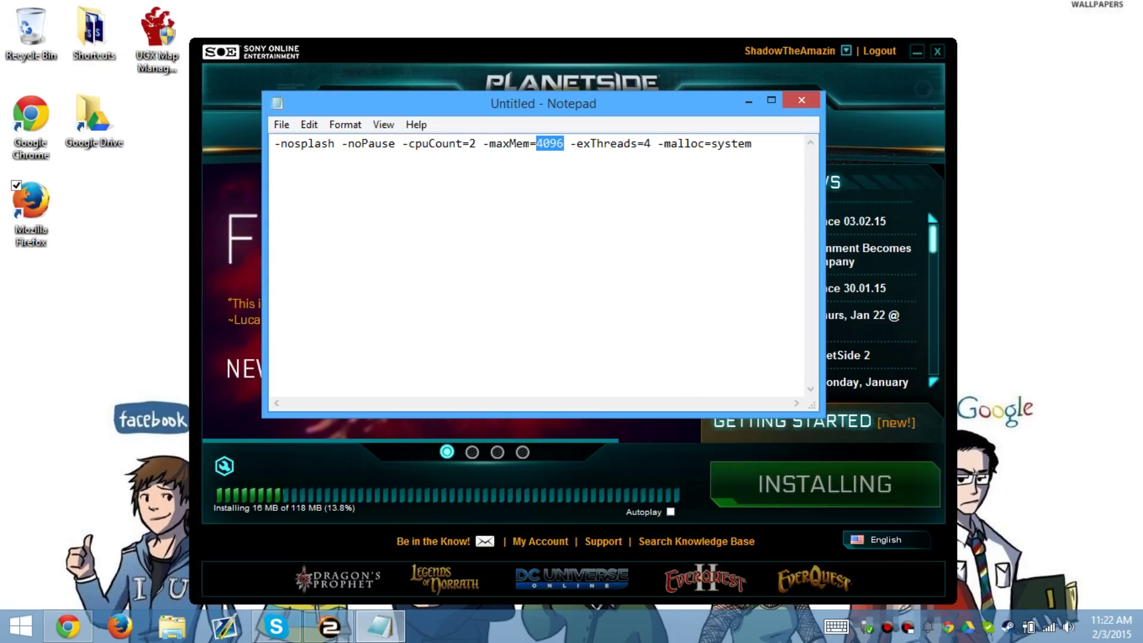
left_click(531, 144)
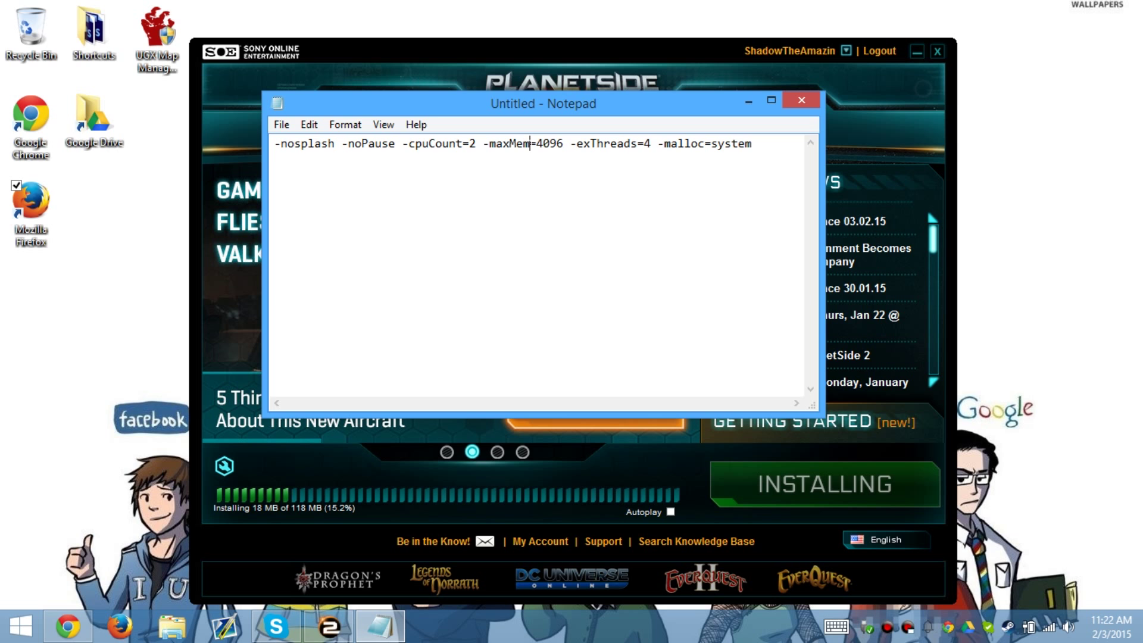
left_click_drag(536, 144, 563, 144)
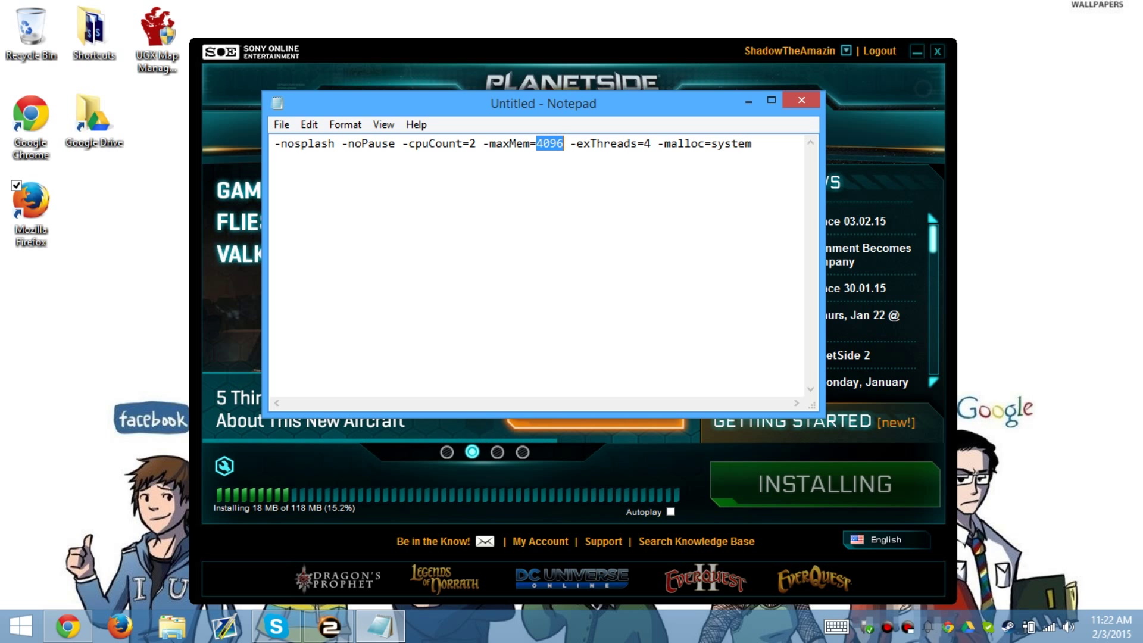
- Append the "-high" parameter to the end of the launch options line
left_click(758, 144)
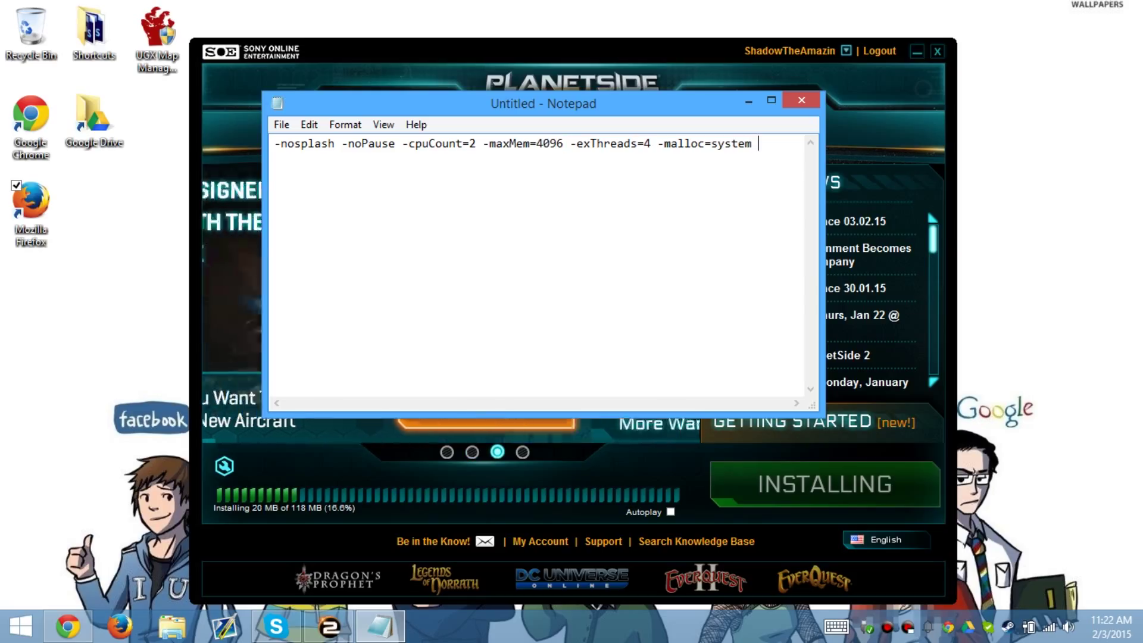
type("-h")
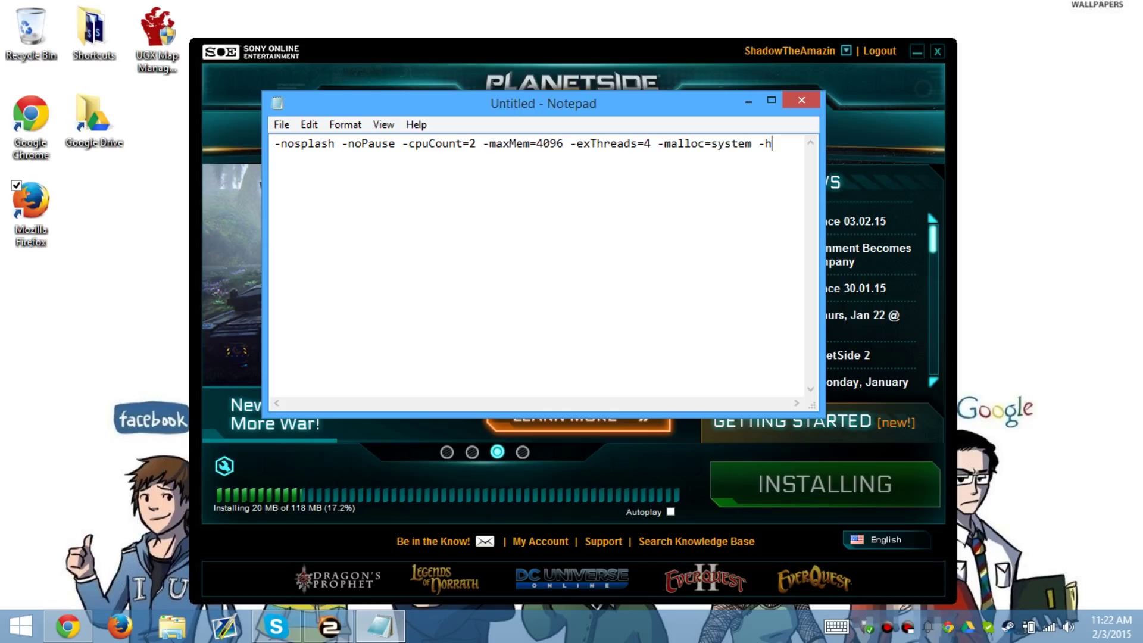
type("i")
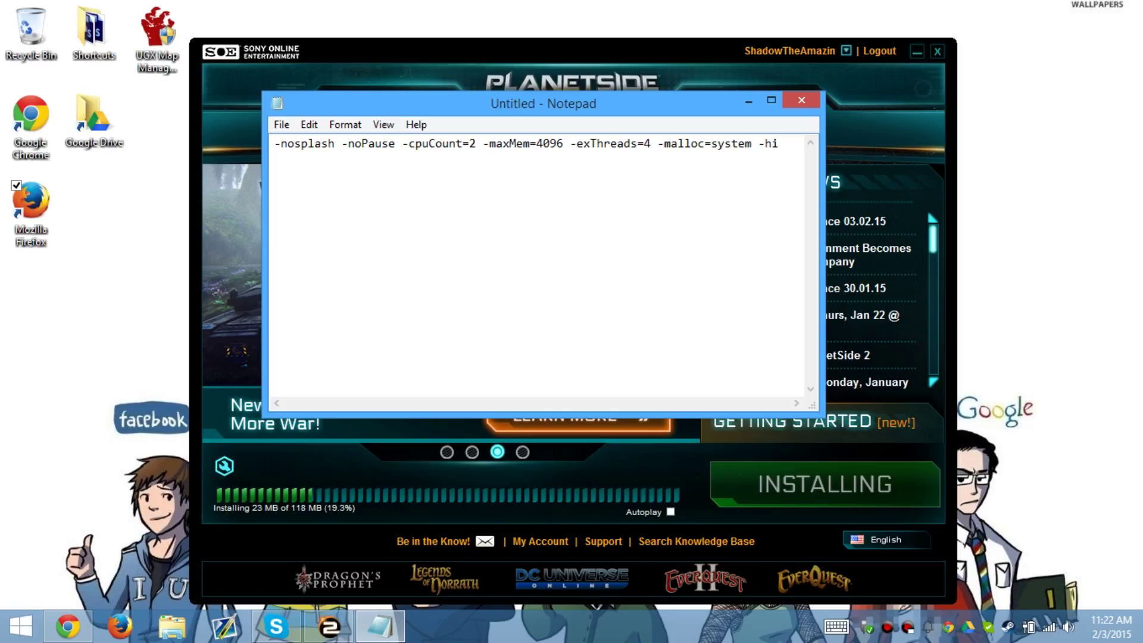
type("gh")
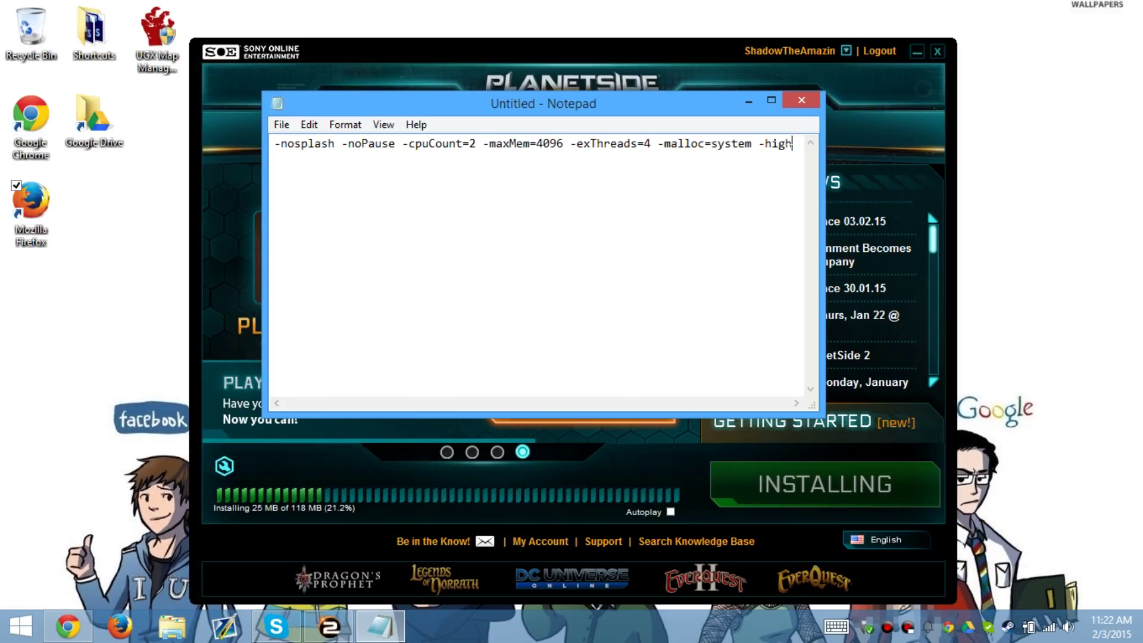
- Highlight the whole launch options line to review all of its parameters
key("shift+Left")
key("shift+Left")
key("shift+Left")
key("shift+Left")
key("shift+Left")
key("shift+Left")
key("shift+Left")
key("shift+Left")
key("shift+Left")
key("shift+Left")
key("shift+Left")
key("shift+Left")
key("shift+Left")
key("ctrl+shift+Left")
key("ctrl+shift+Left")
key("ctrl+shift+Left")
key("ctrl+shift+Left")
key("ctrl+shift+Left")
key("ctrl+shift+Left")
key("ctrl+shift+Left")
key("ctrl+shift+Left")
key("Left")
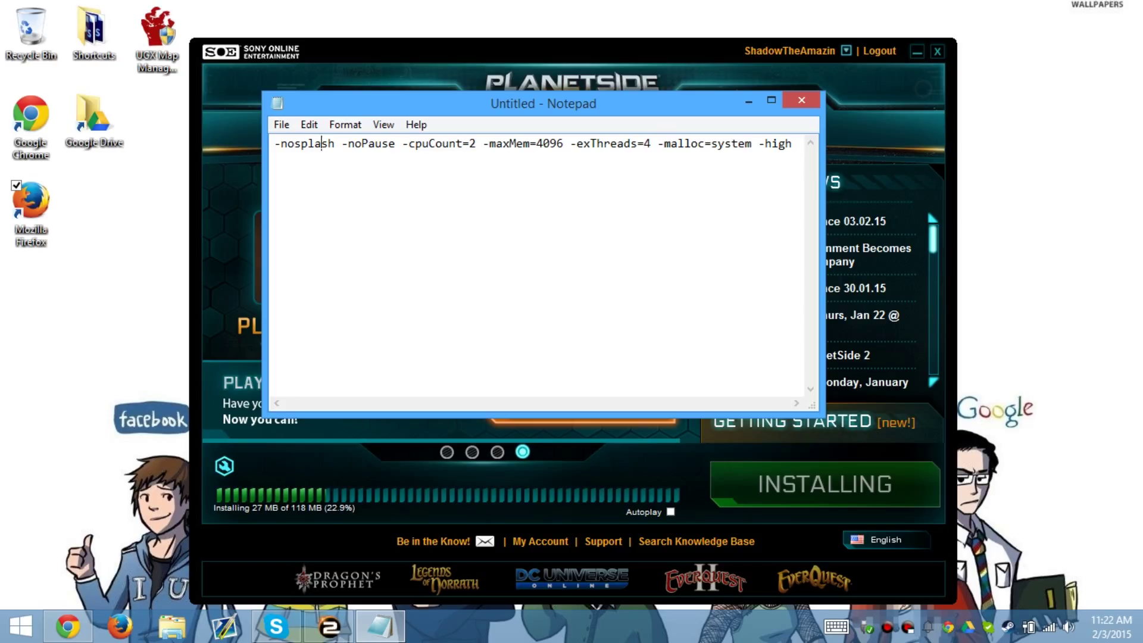
key("ctrl+Right")
key("ctrl+Right")
key("shift+End")
key("ctrl+a")
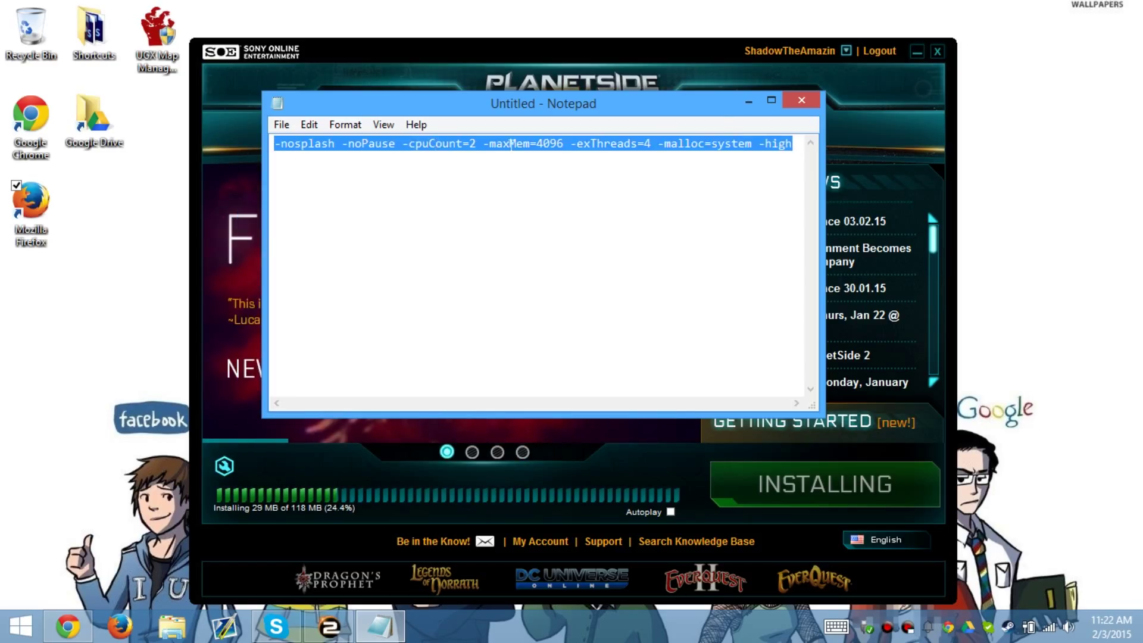
- Highlight the "-high" parameter at the end of the line to examine it
key("End")
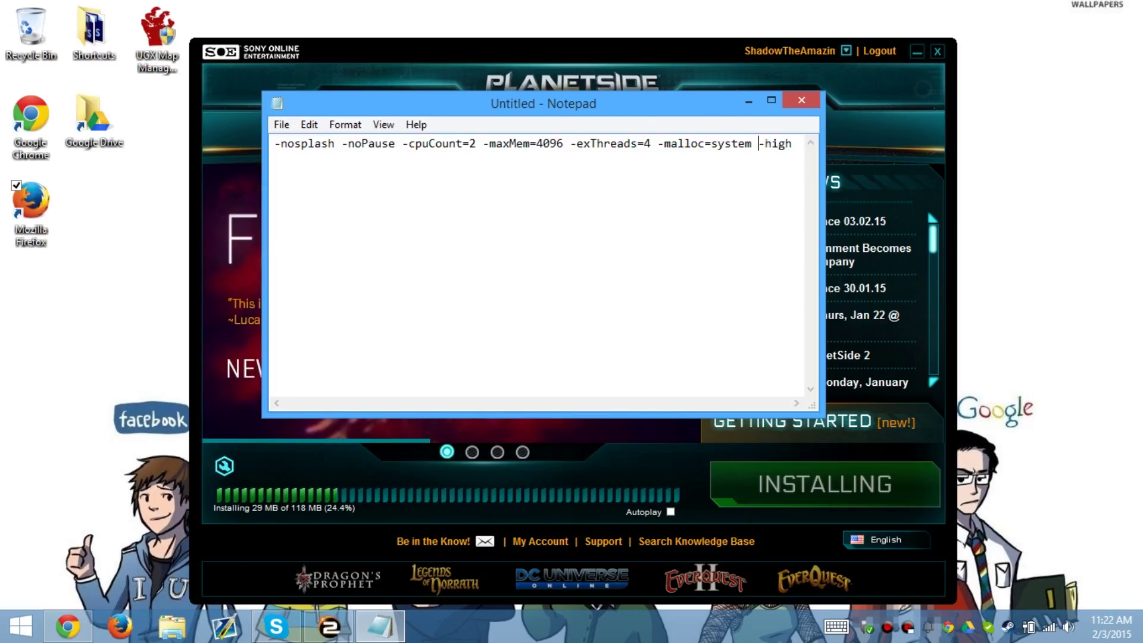
key("shift+Left")
key("shift+Left")
key("shift+Left")
key("shift+Left")
key("shift+Left")
left_click(793, 143)
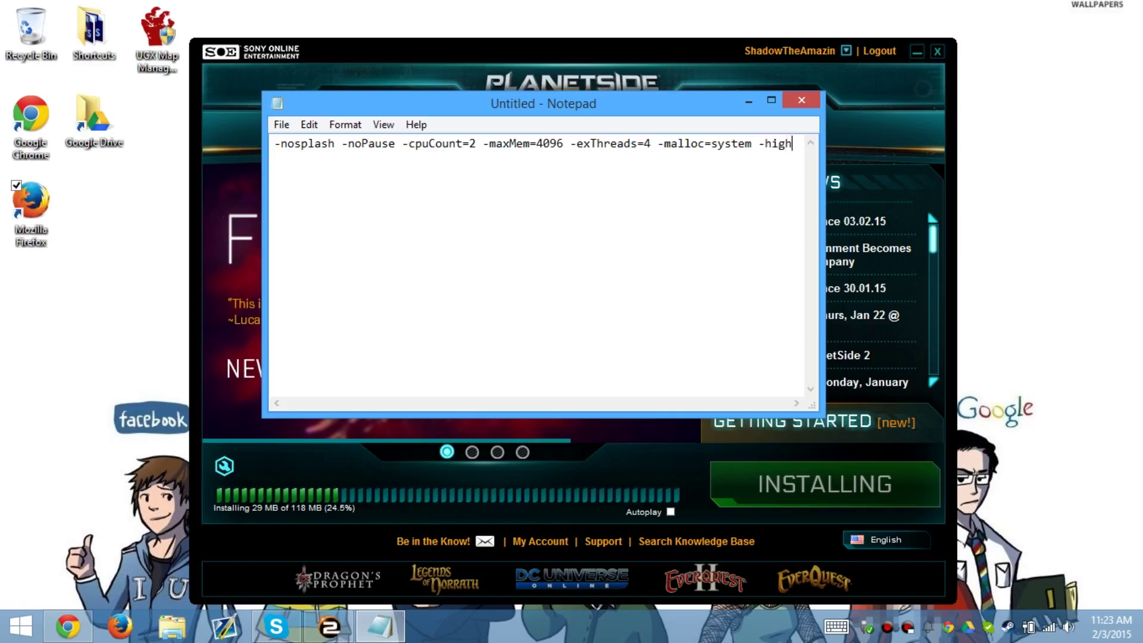
left_click_drag(793, 143, 760, 143)
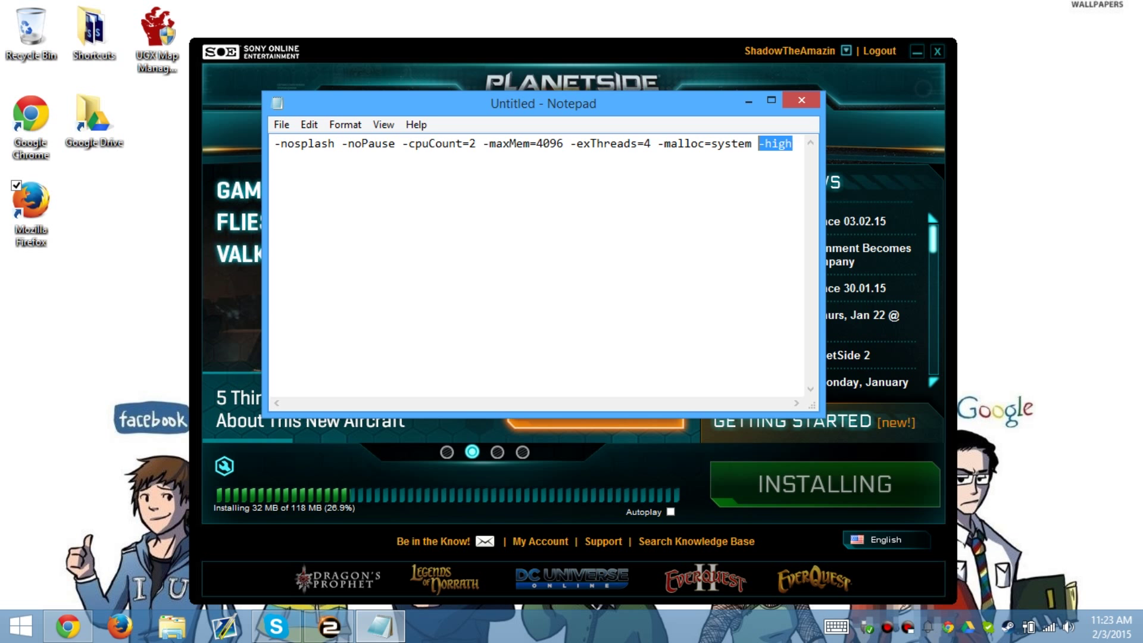
left_click(760, 144)
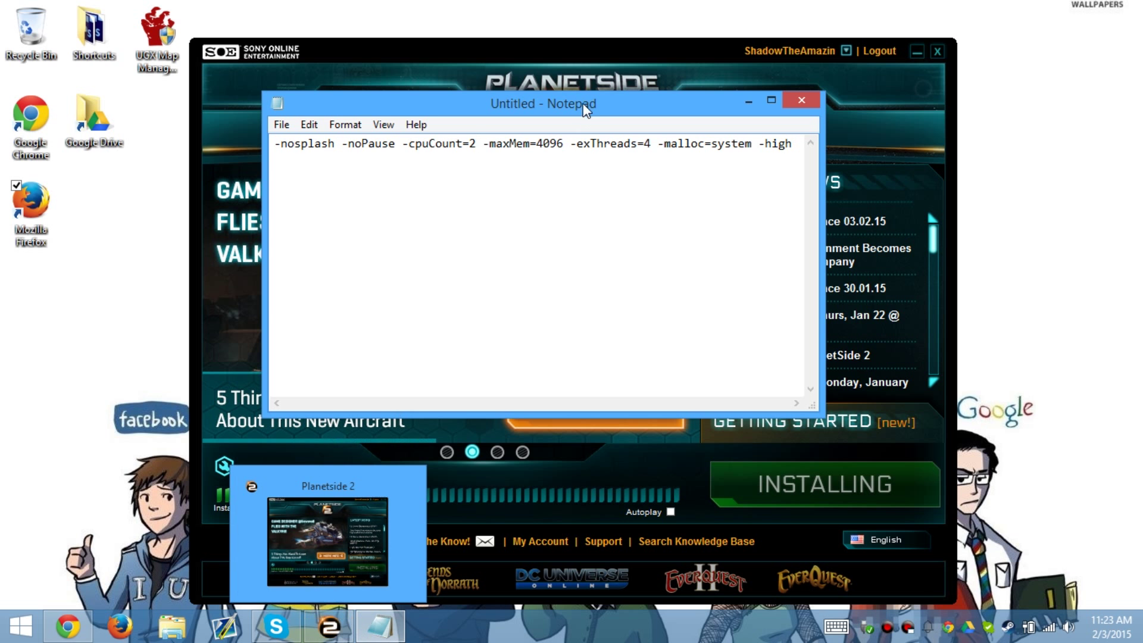
- Snap the Notepad window to the right half of the desktop, move the PlanetSide 2 launcher aside and bring Notepad to the front
left_click_drag(584, 103, 1142, 153)
left_click_drag(661, 59, 501, 45)
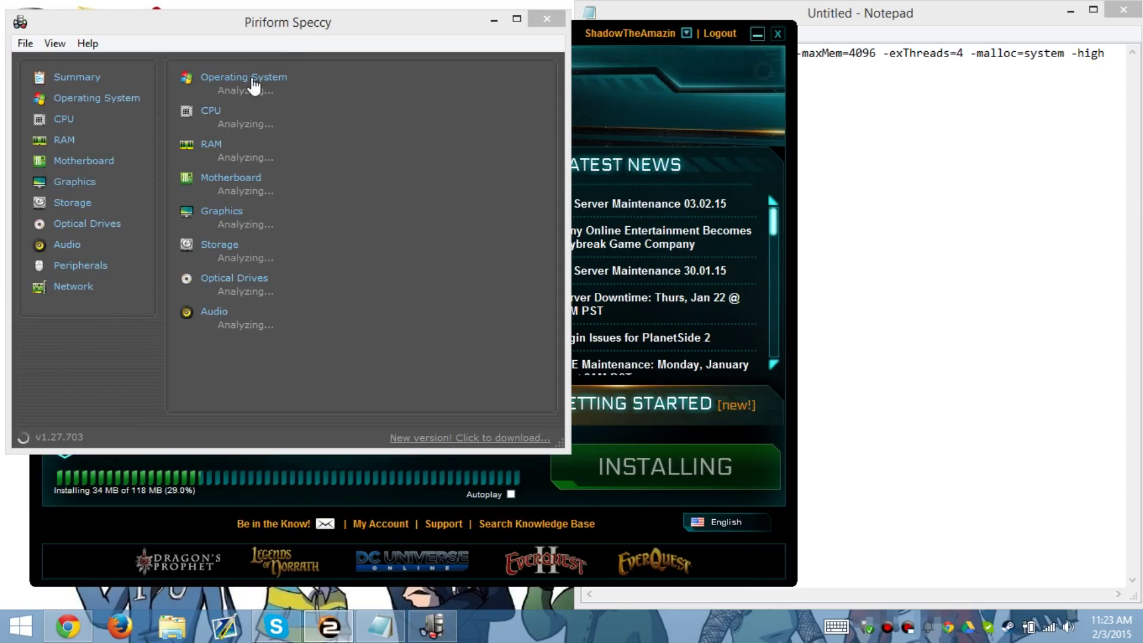
left_click(924, 53)
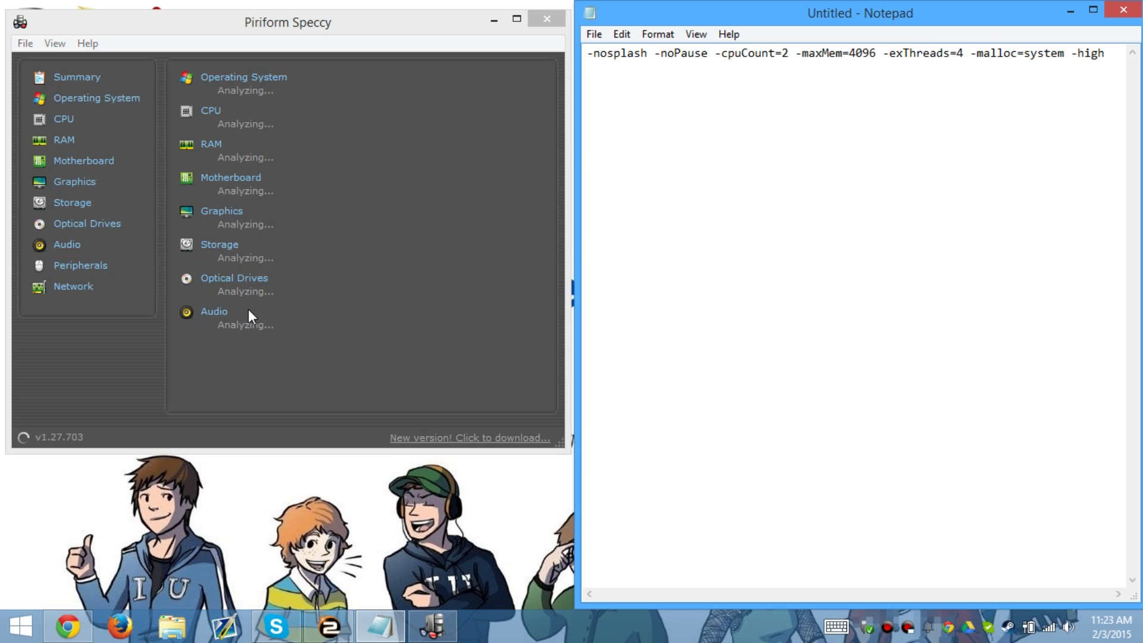
- Show the CPU details in Speccy and highlight the "-cpuCount" value in the launch options line
left_click(64, 121)
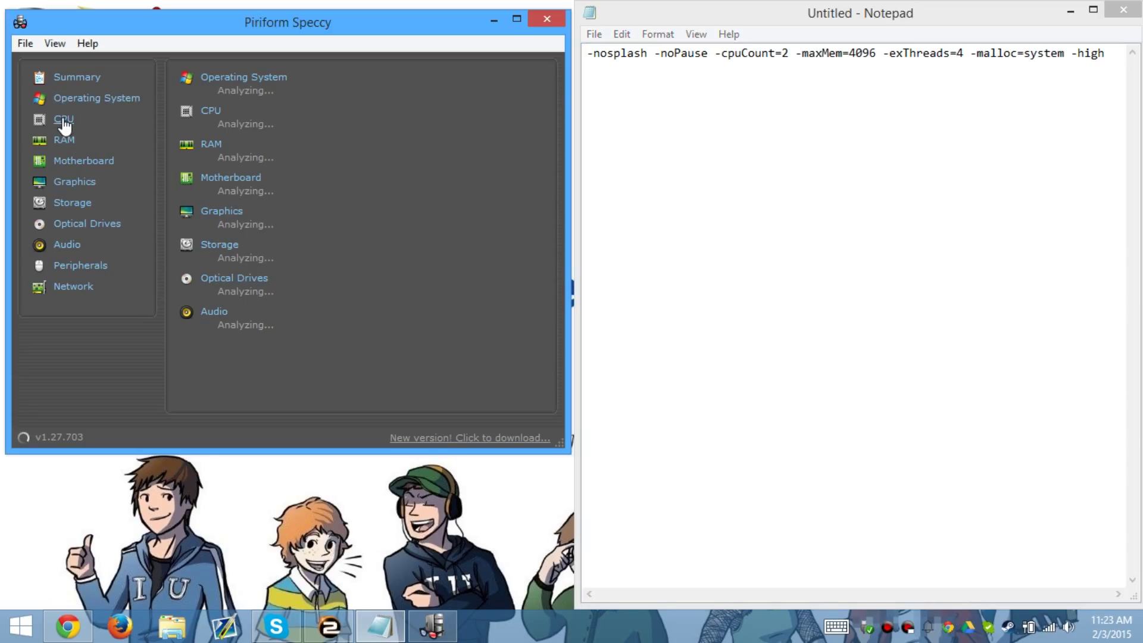
left_click(202, 123)
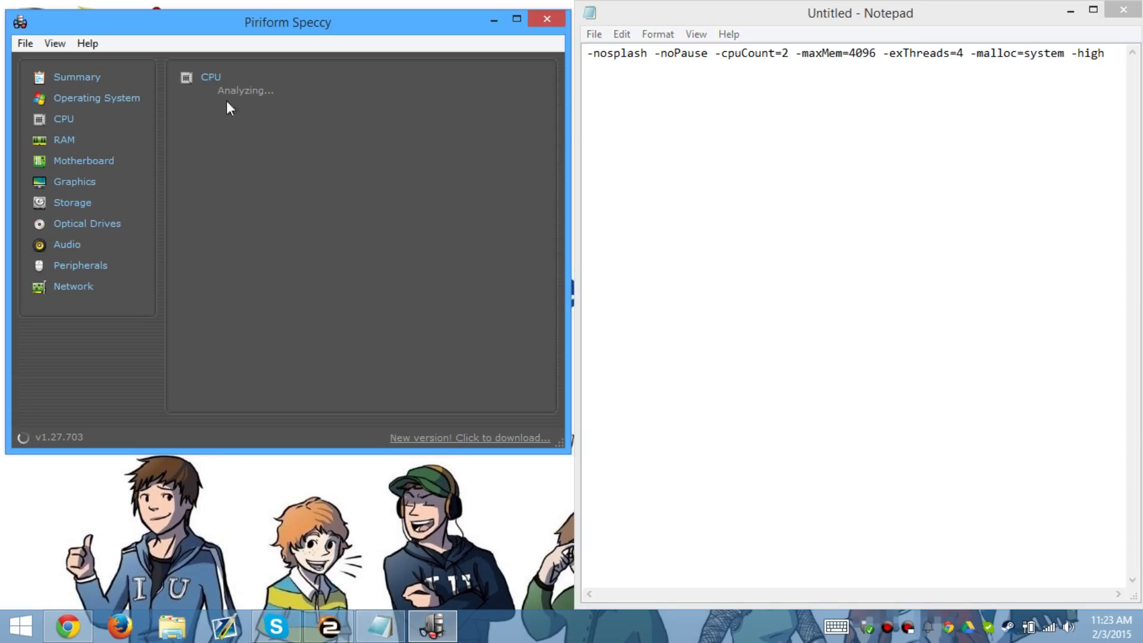
left_click(782, 53)
left_click_drag(782, 53, 789, 53)
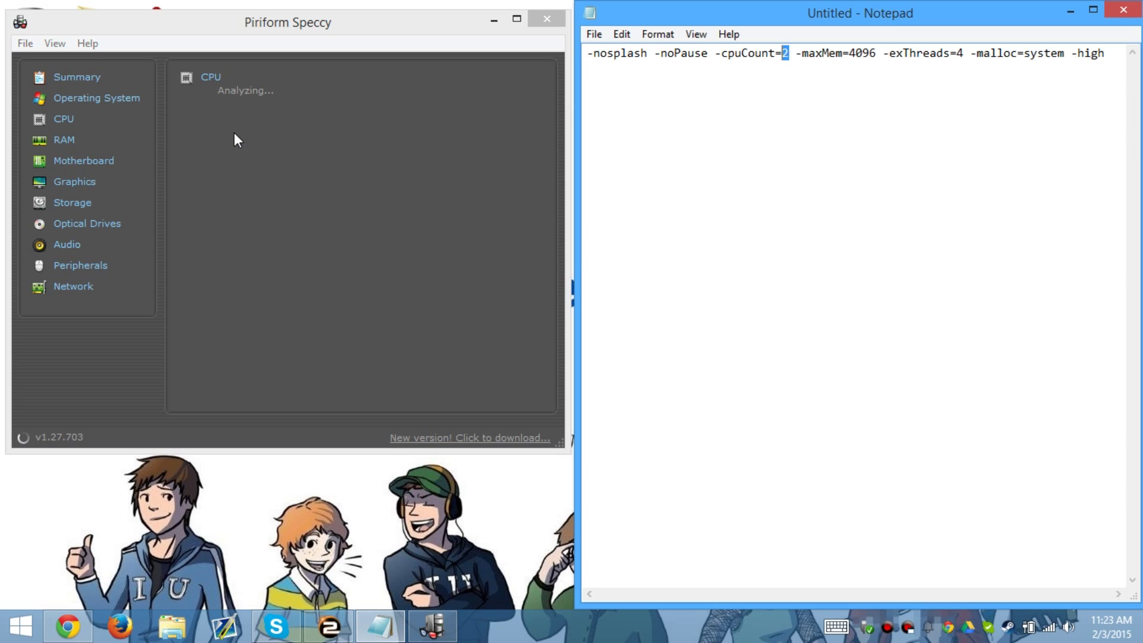
- Bring up the PlanetSide 2 launcher to check its installation progress and minimize it
left_click(329, 626)
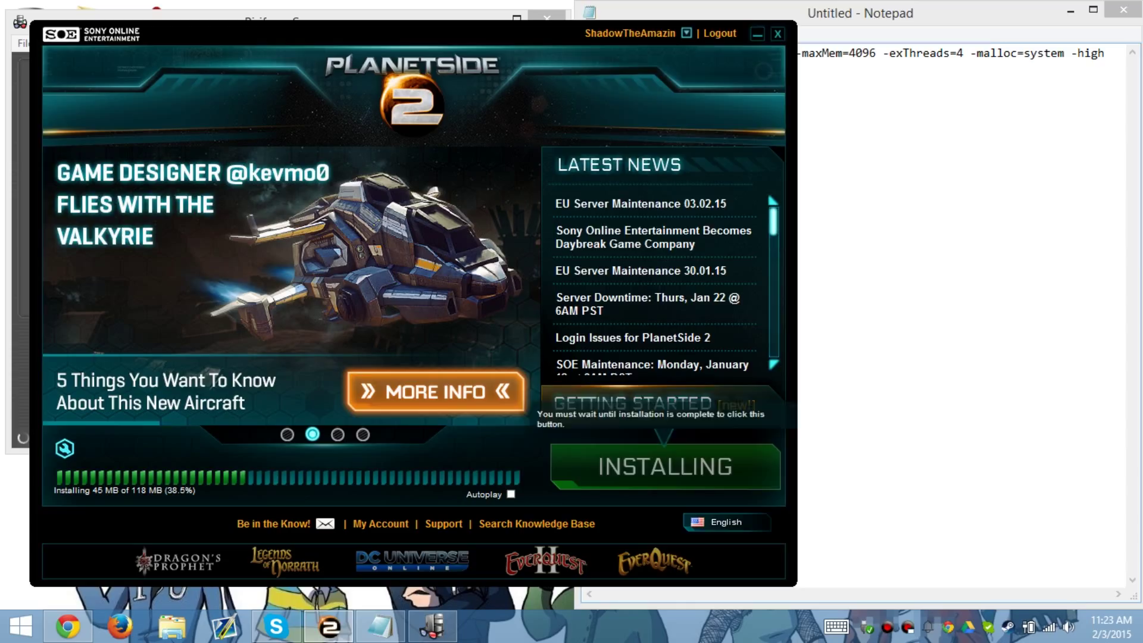
key("alt+Tab")
left_click(386, 16)
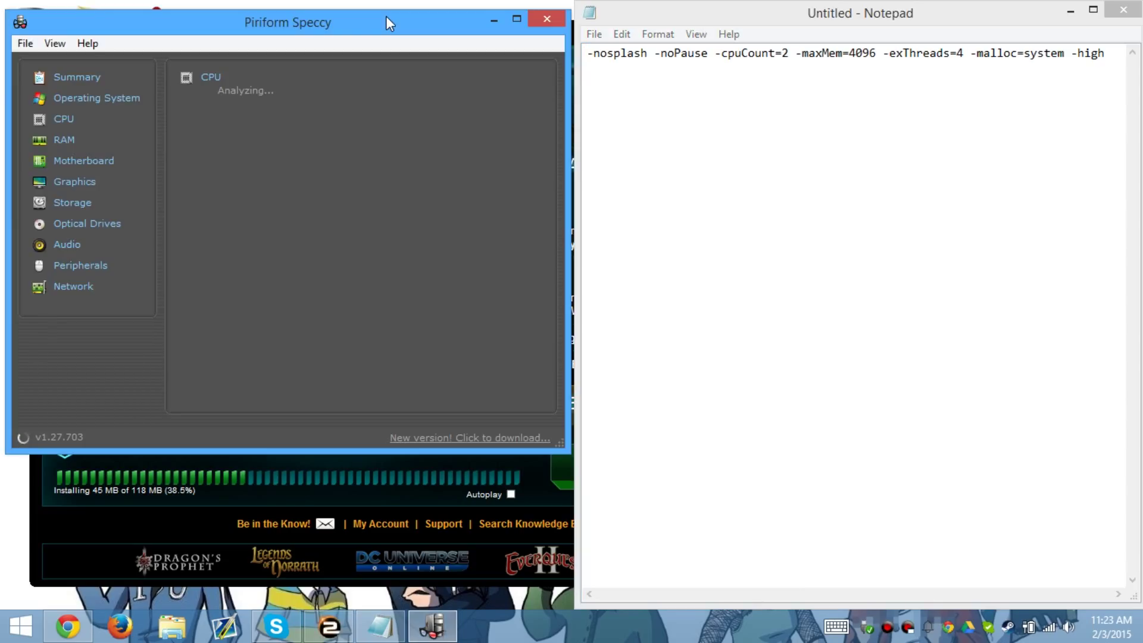
left_click(411, 470)
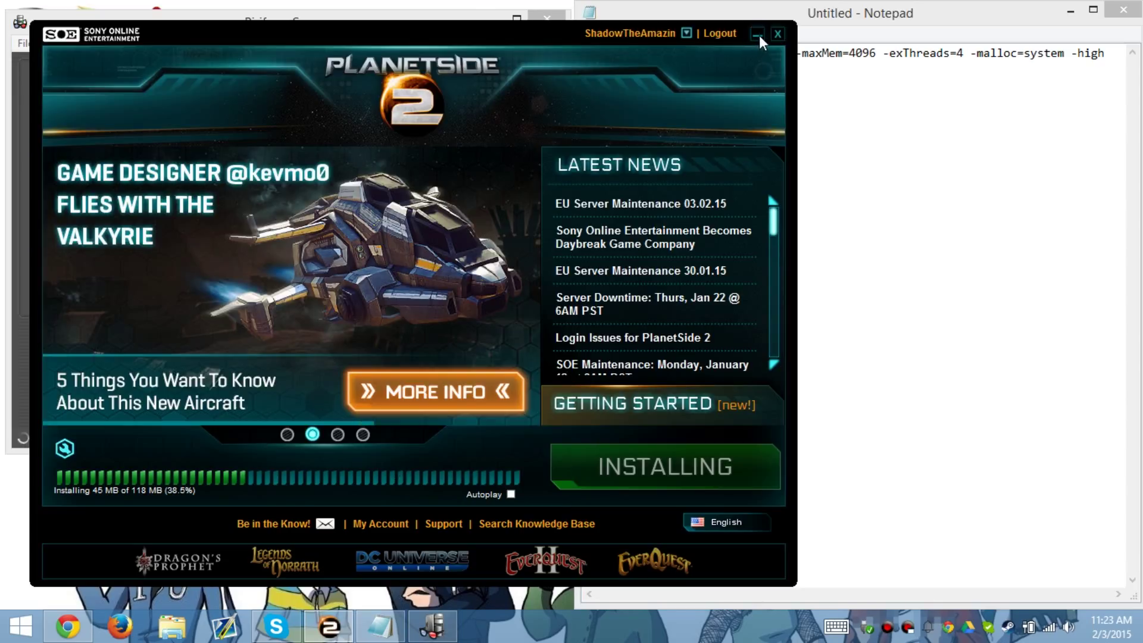
- Return to Speccy's hardware summary and highlight the operating system entry to examine it
left_click(459, 10)
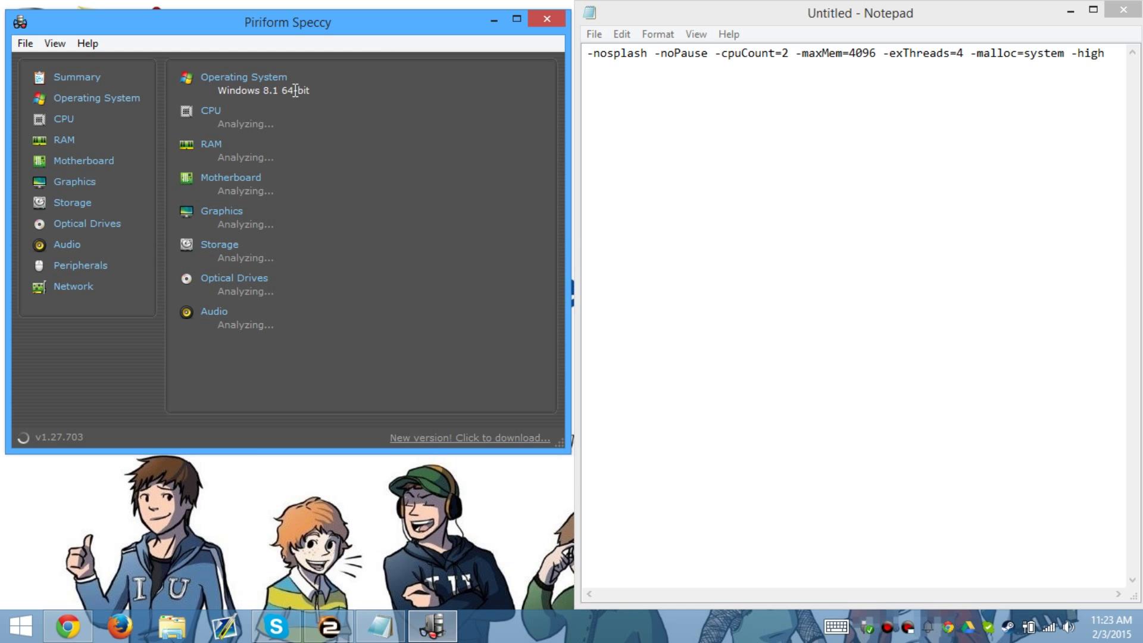
left_click_drag(218, 91, 327, 85)
left_click(341, 91)
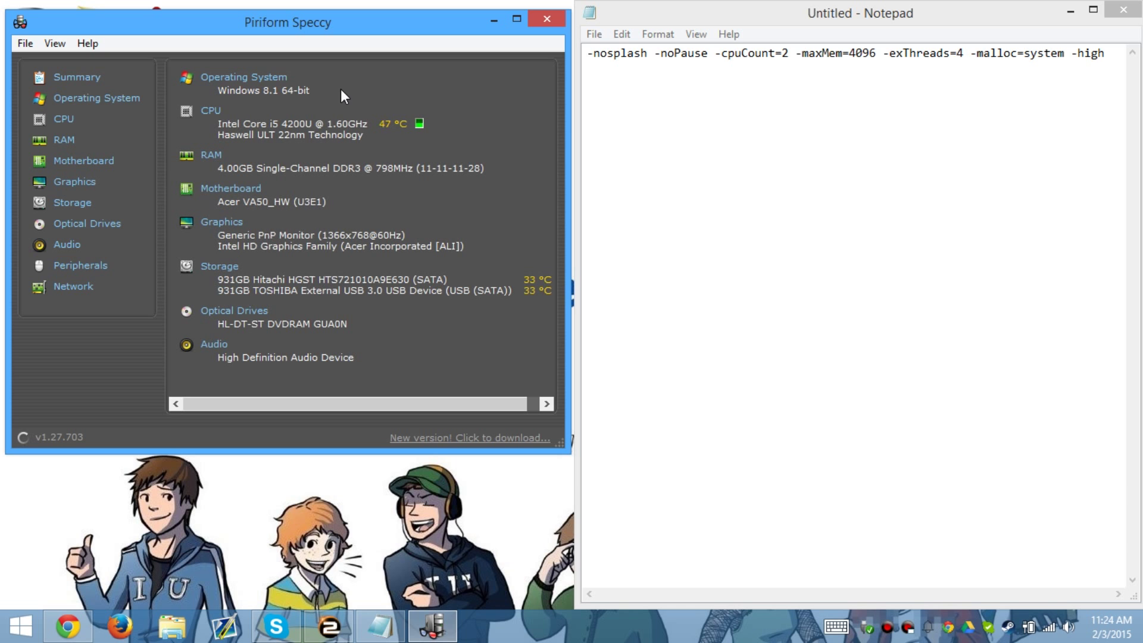
- Compare the memory size in Speccy's RAM details with the "-maxMem" value, highlighting both numbers
left_click(65, 141)
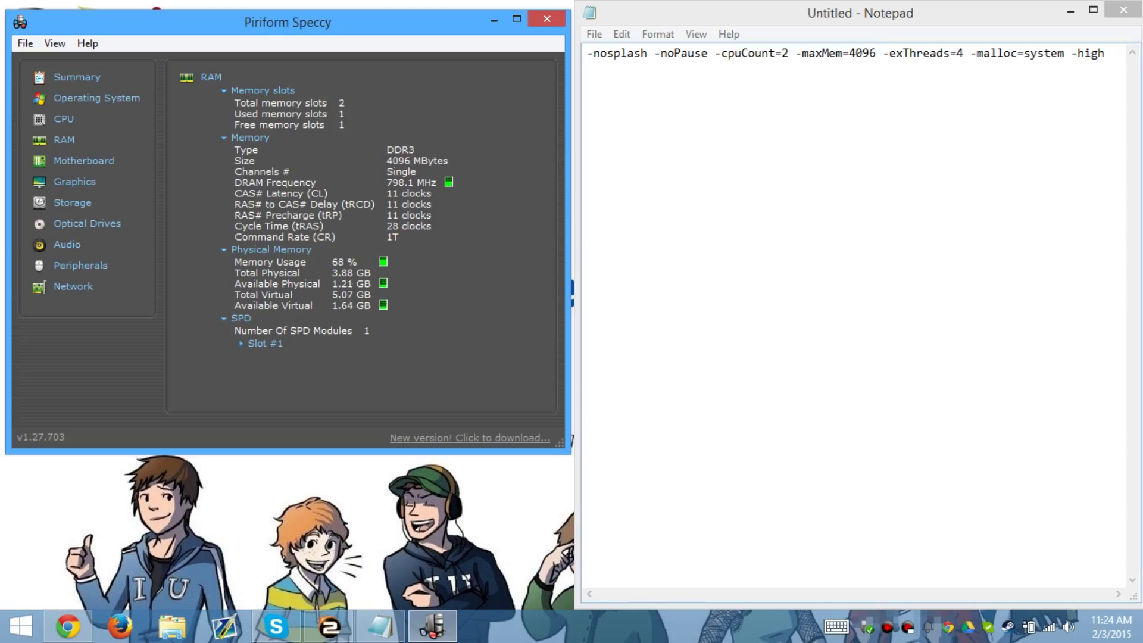
left_click_drag(877, 53, 849, 53)
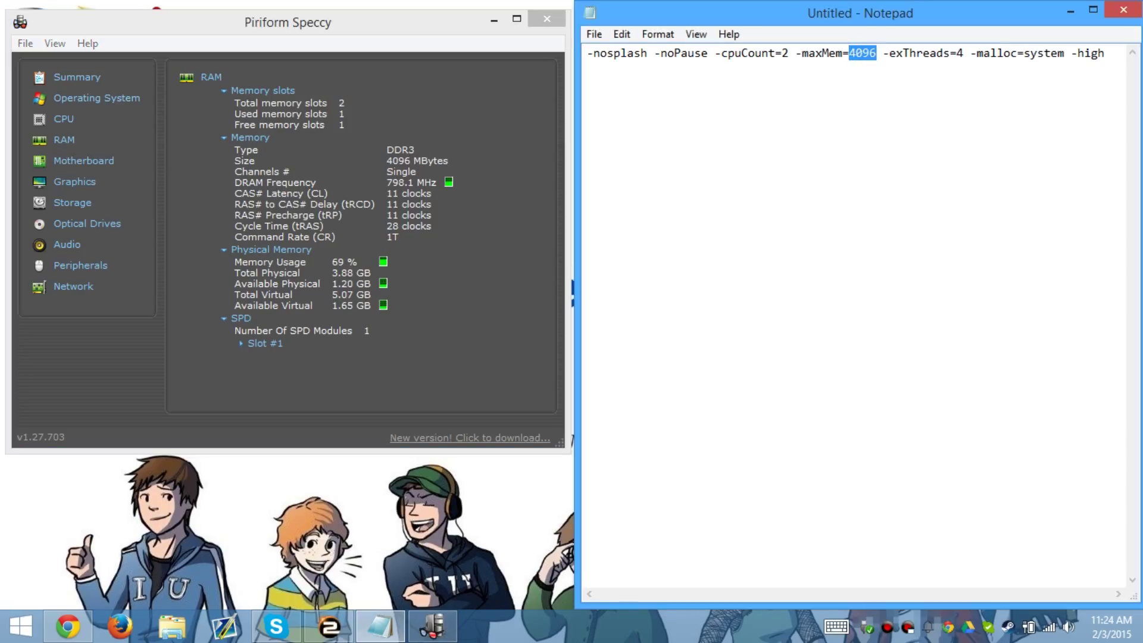
left_click_drag(411, 161, 386, 161)
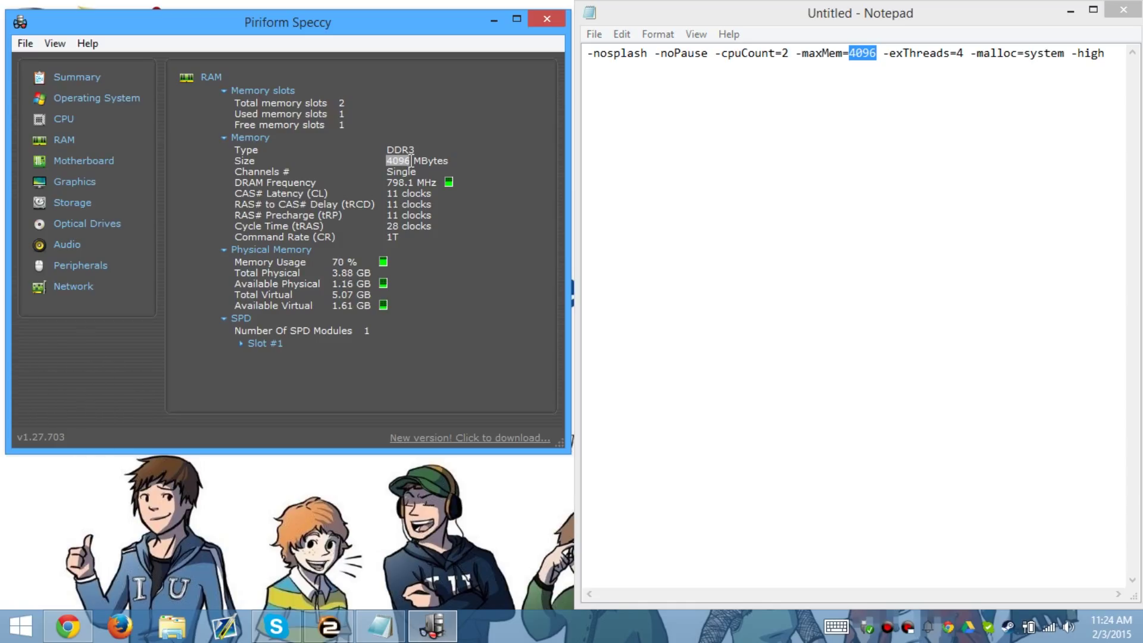
right_click(407, 161)
left_click(458, 166)
left_click(870, 53)
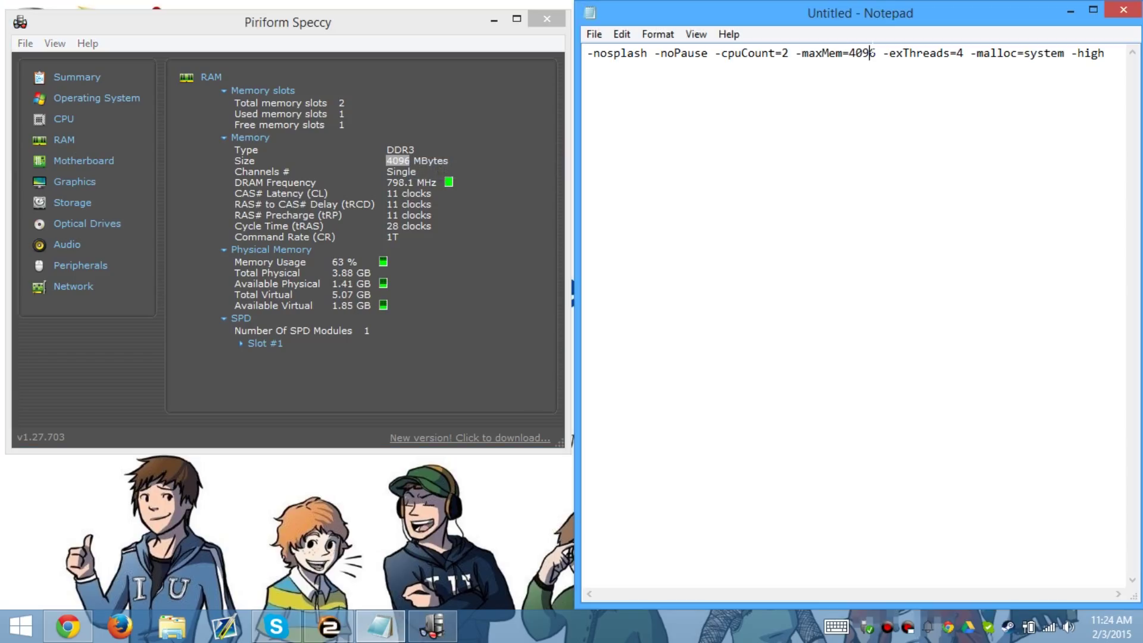
- Compare the thread count in Speccy's CPU details with the "-exThreads" parameter in the launch options line
left_click(64, 119)
left_click(962, 53)
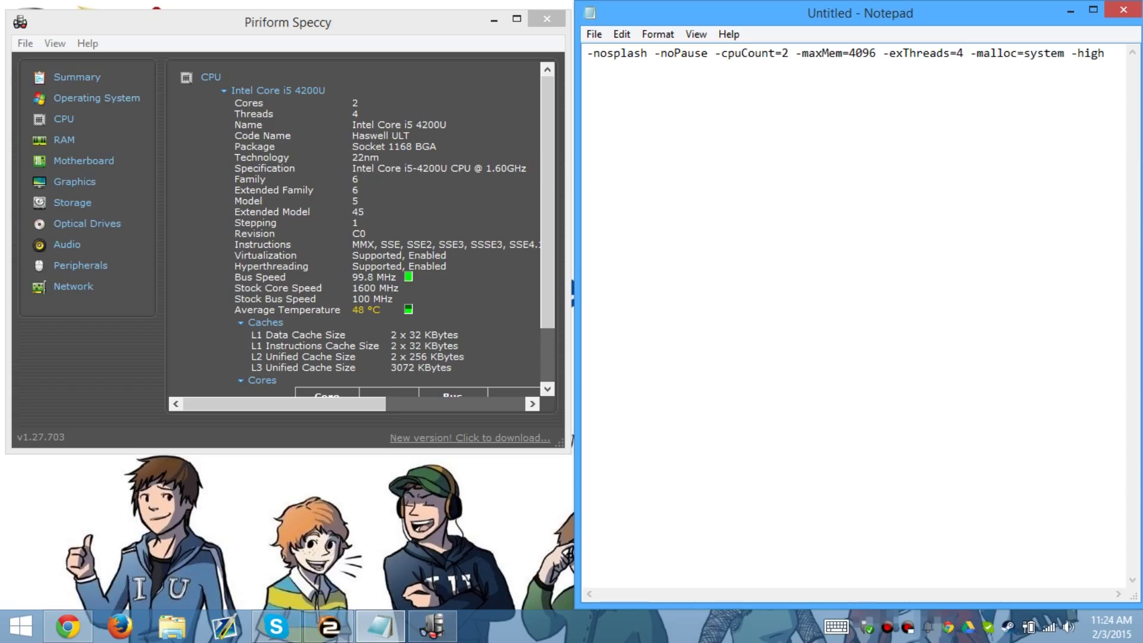
left_click(232, 113)
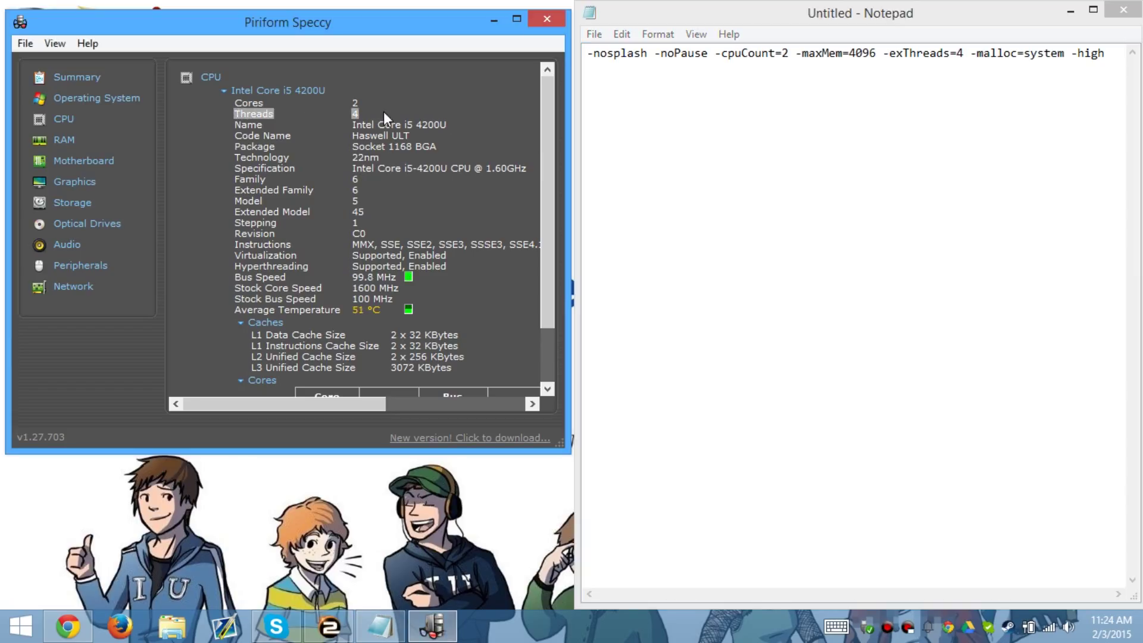
left_click_drag(963, 53, 876, 53)
- Compare the CPU core count with the "-cpuCount" parameter and close Speccy
left_click(787, 53)
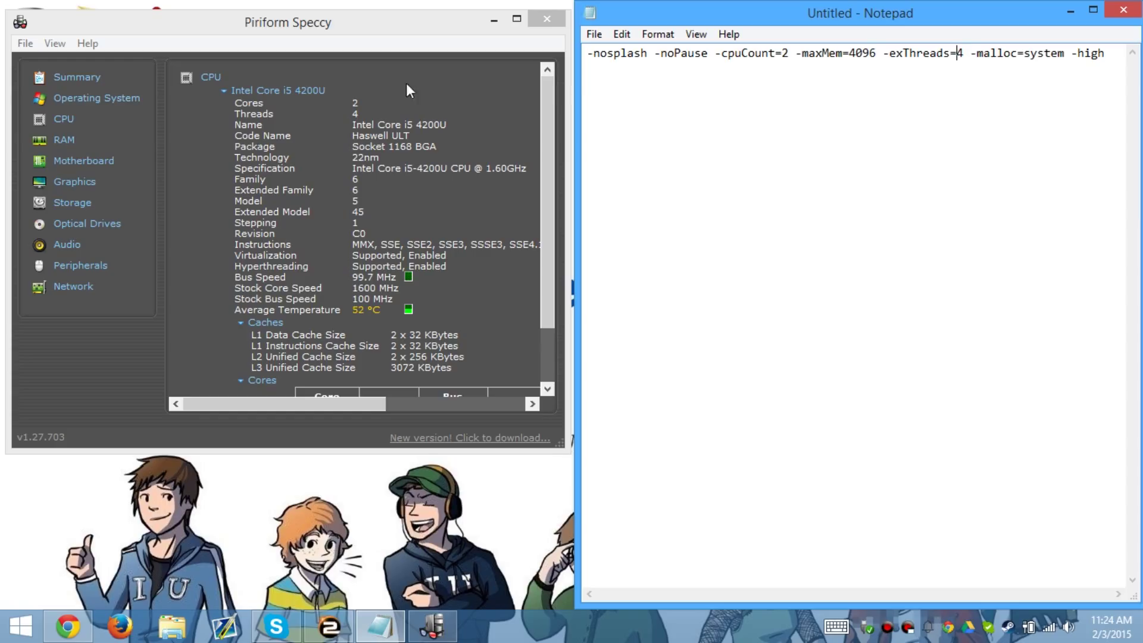
left_click(354, 109)
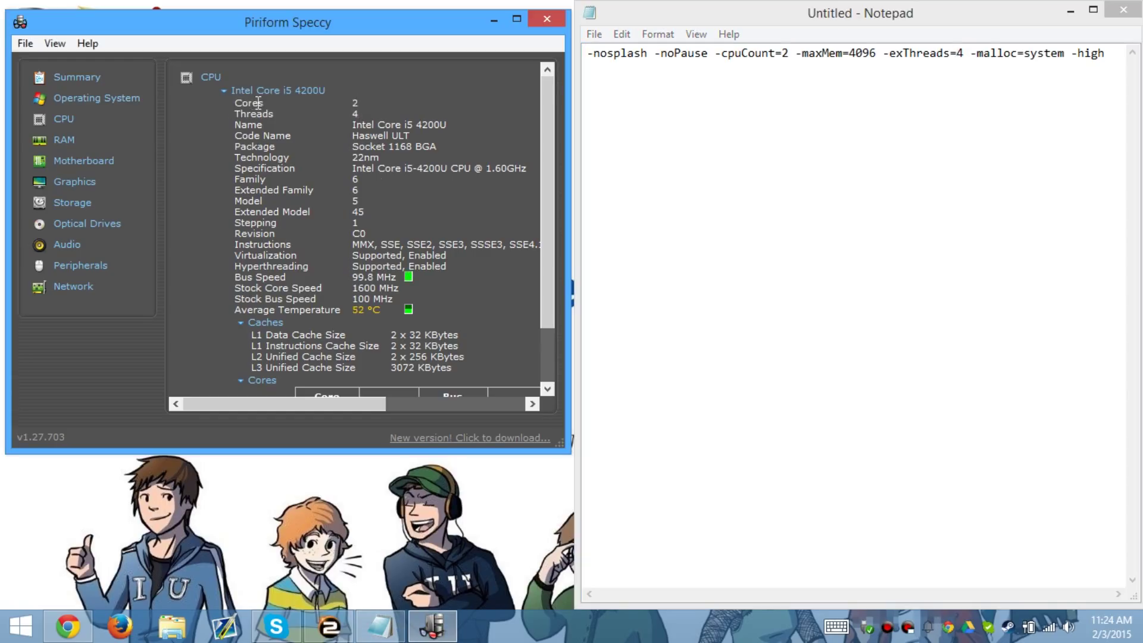
left_click(750, 53)
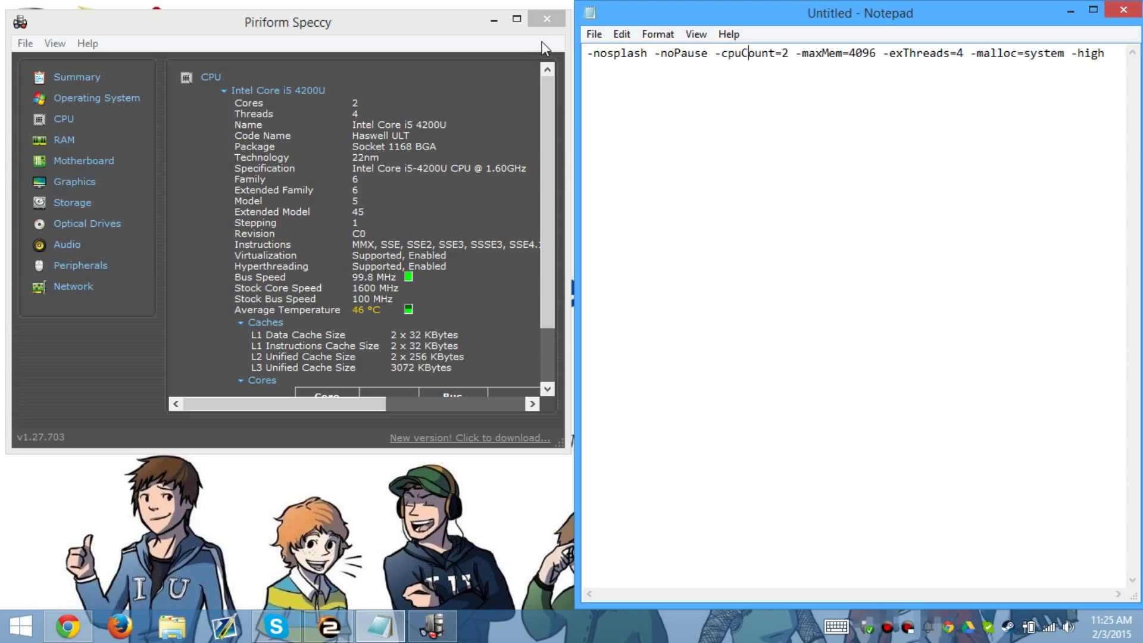
left_click(548, 17)
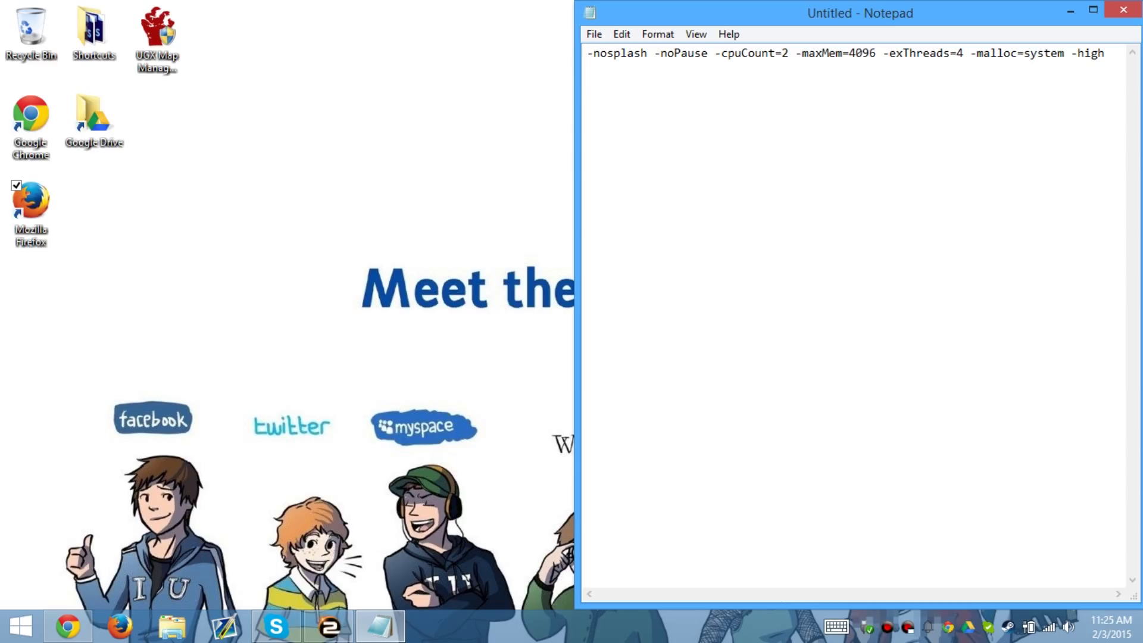
- Select the whole launch options line for copying, and open and confirm the PlanetSide 2 launch options in the game's Steam properties
key("ctrl+a")
right_click(740, 53)
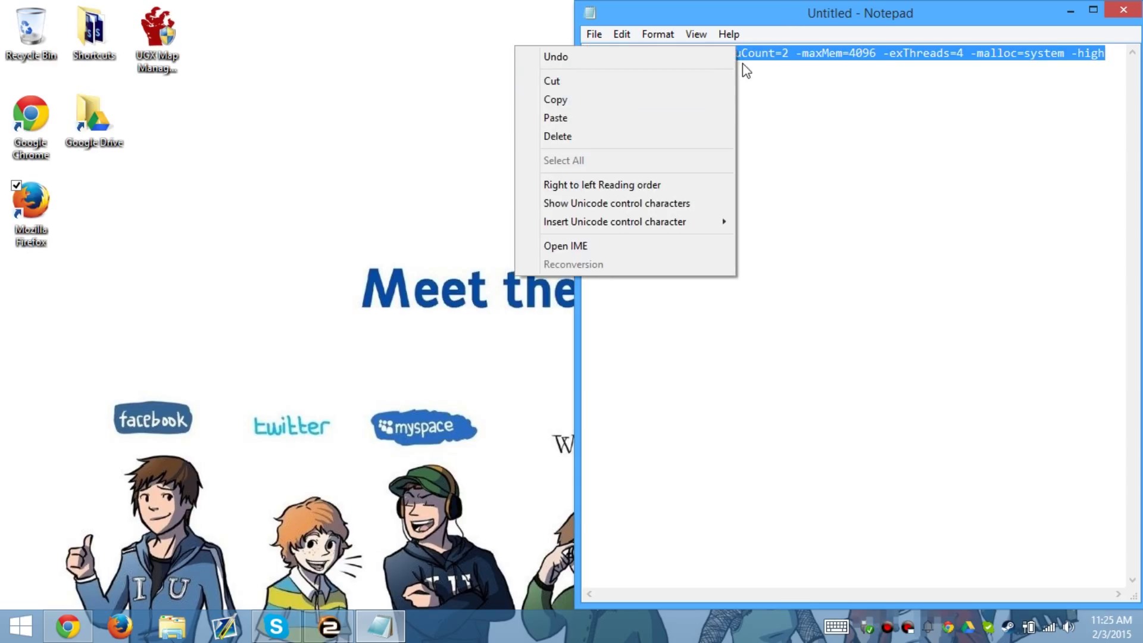
left_click(1006, 628)
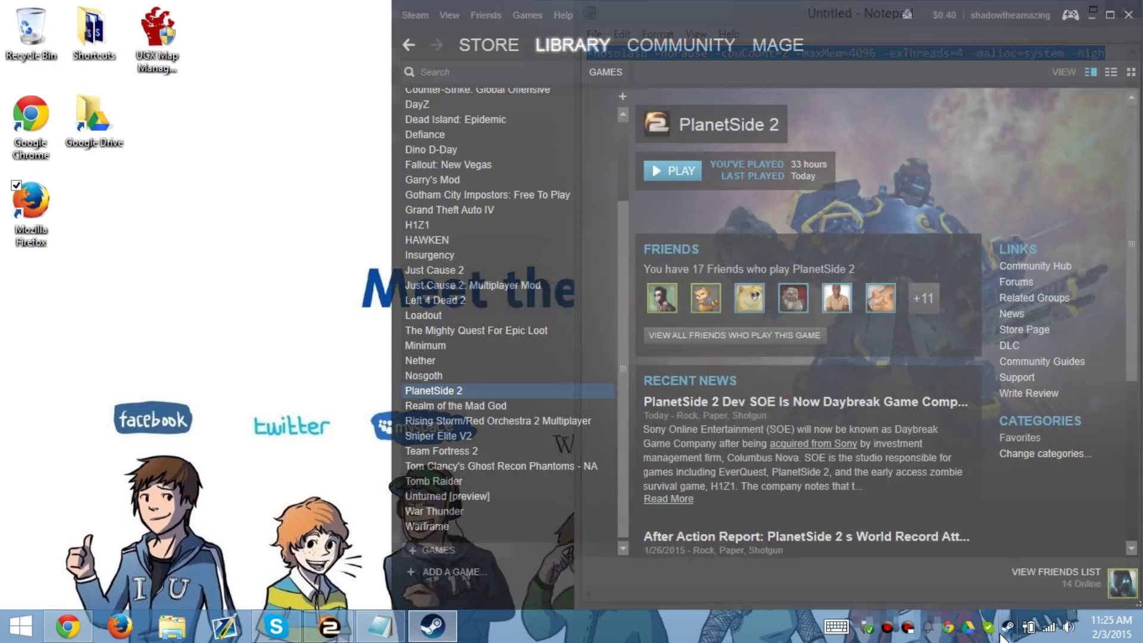
right_click(515, 390)
left_click(550, 382)
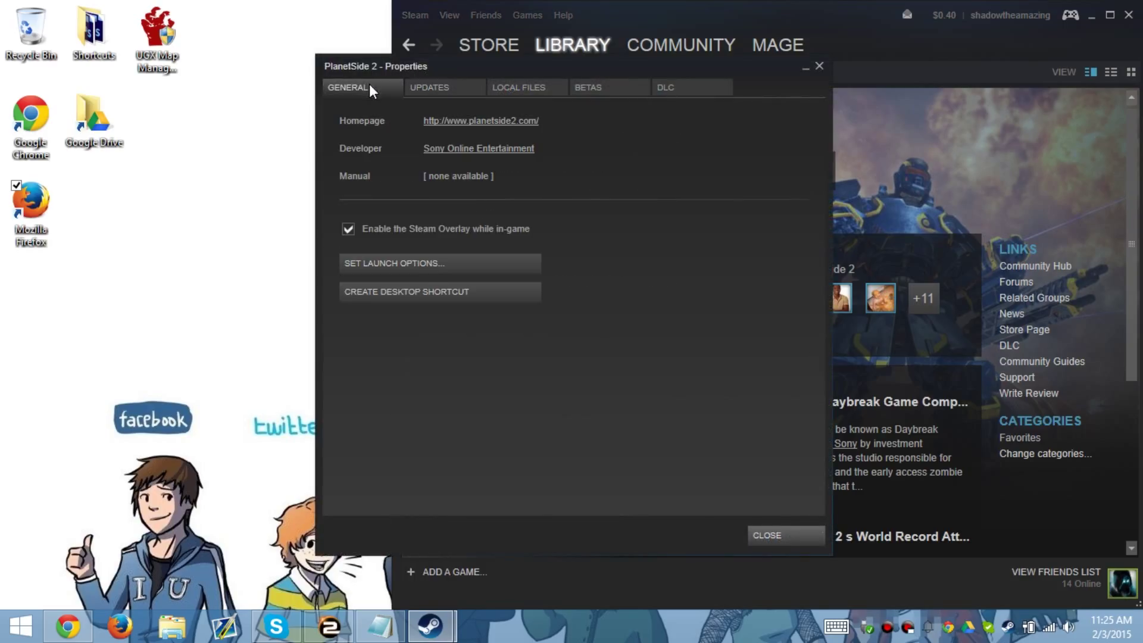
left_click(418, 266)
left_click(594, 356)
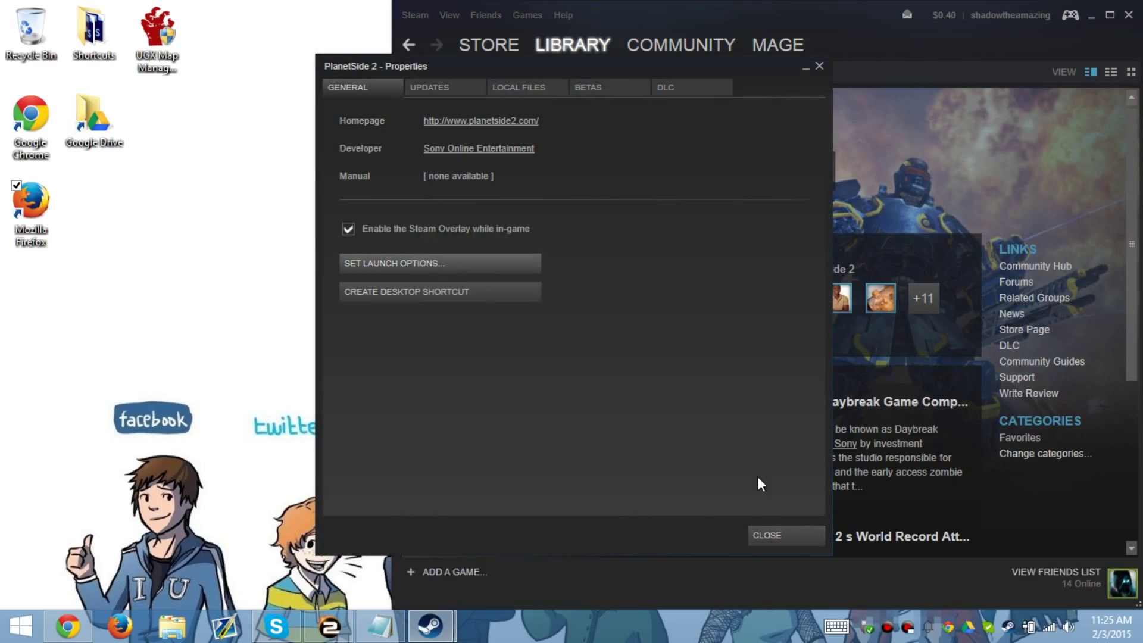
- Close the PlanetSide 2 properties and the Steam window, and minimize Notepad
left_click(781, 533)
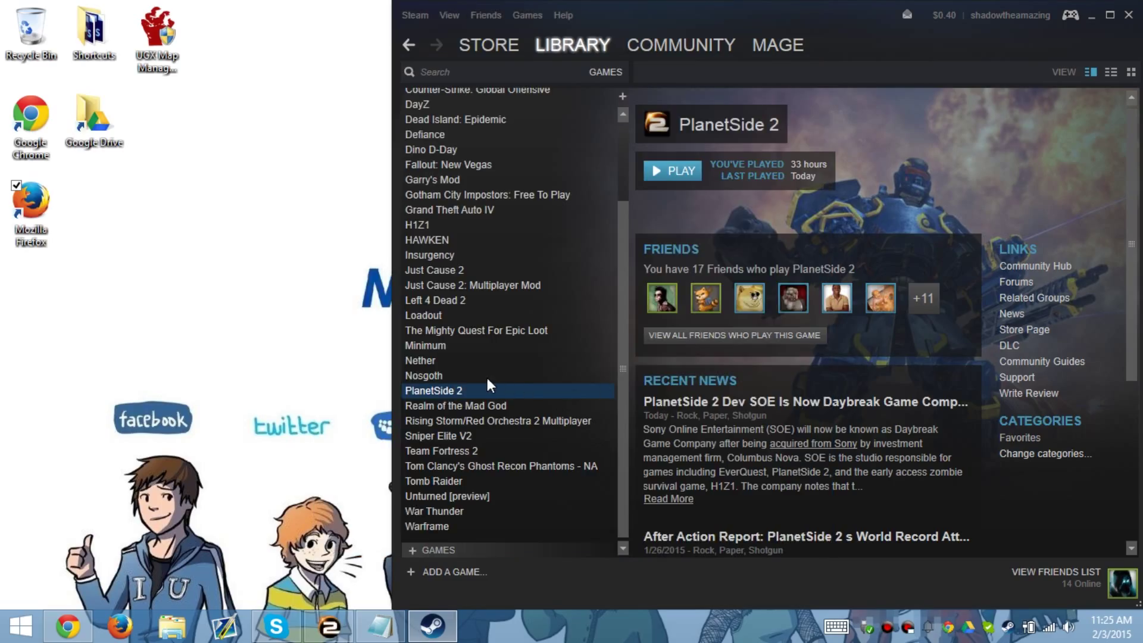
left_click(1129, 15)
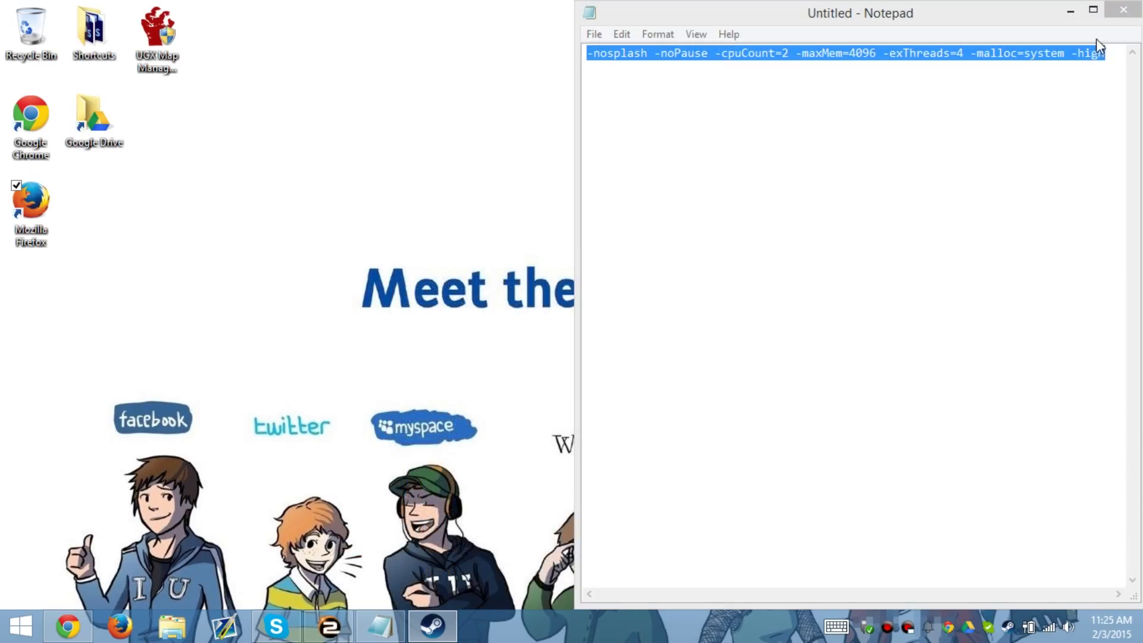
left_click(1071, 10)
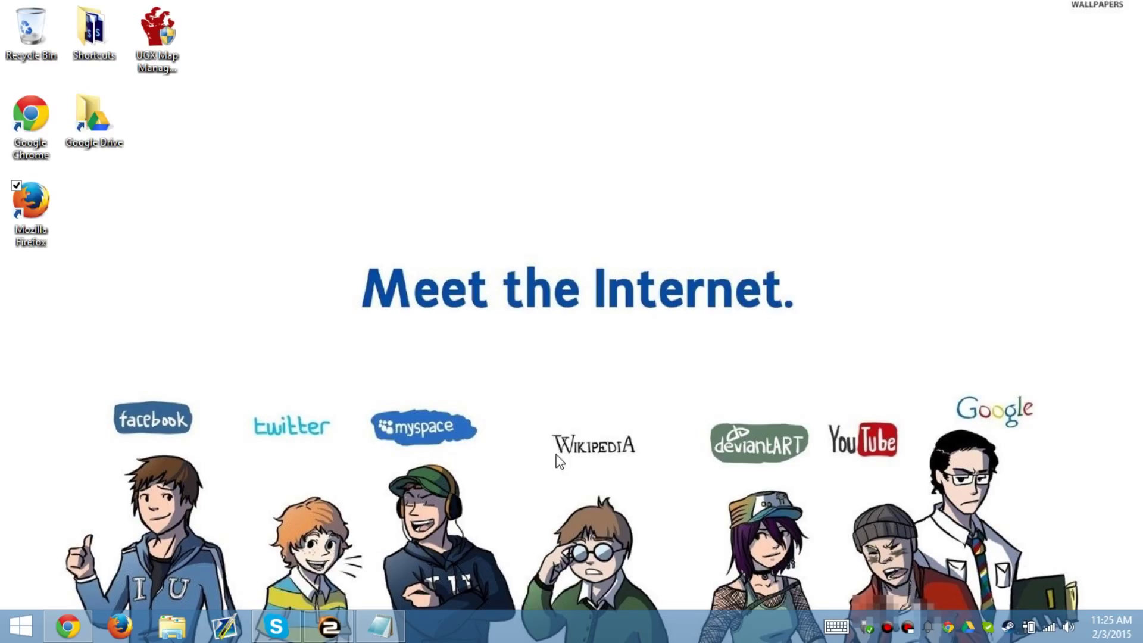
- Bring up the PlanetSide 2 launcher and browse the game's local files from its Steam properties
left_click(348, 620)
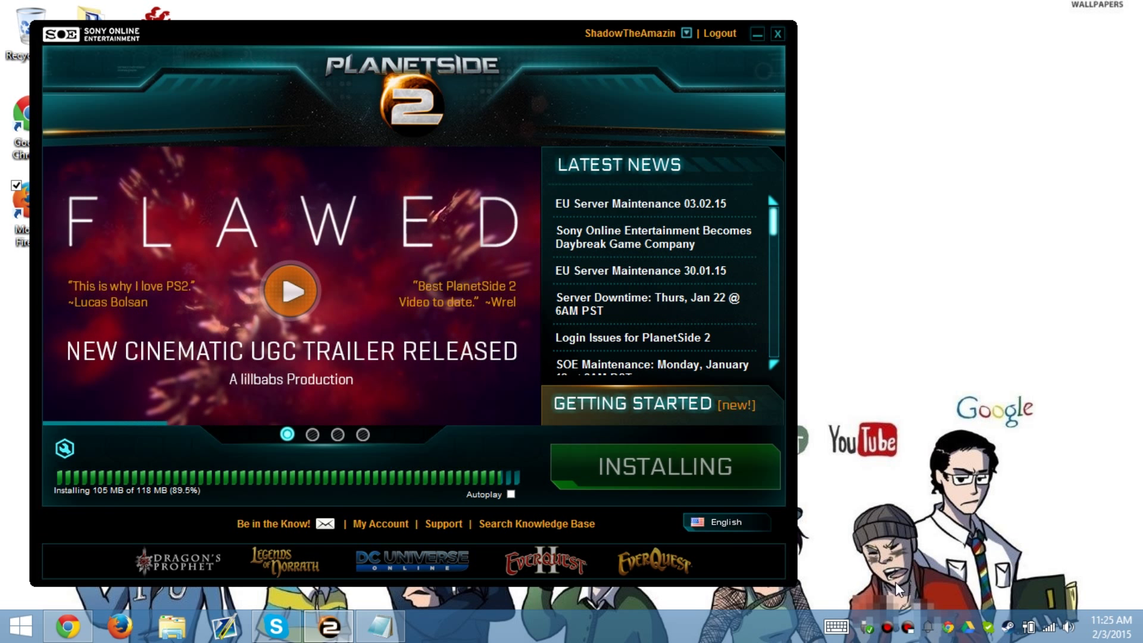
left_click(1008, 627)
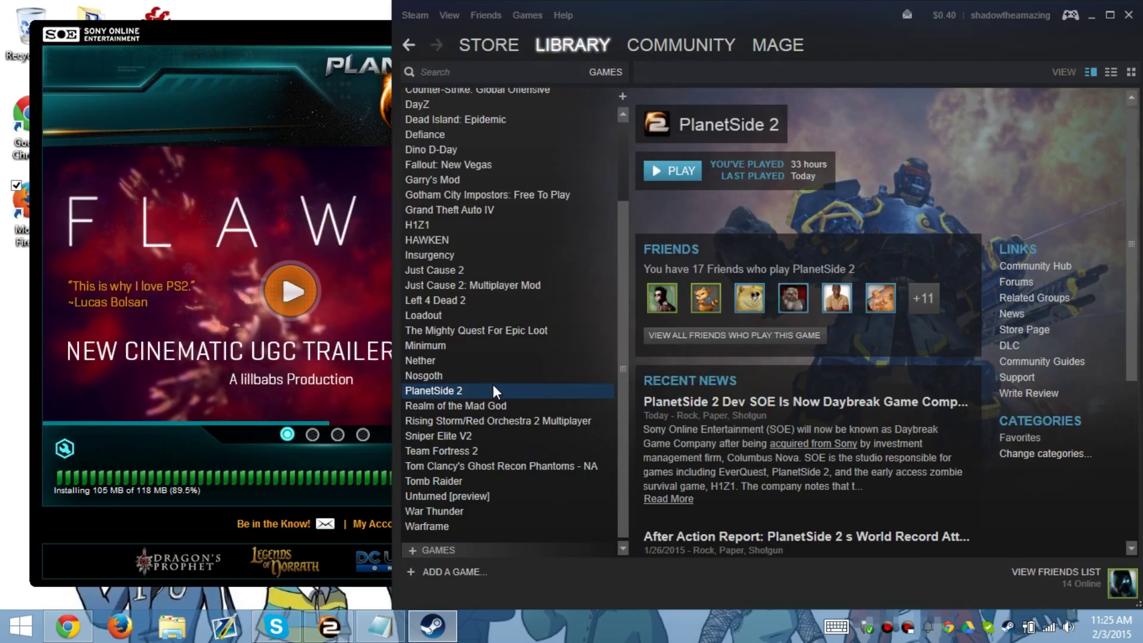
right_click(493, 385)
left_click(510, 374)
left_click(514, 90)
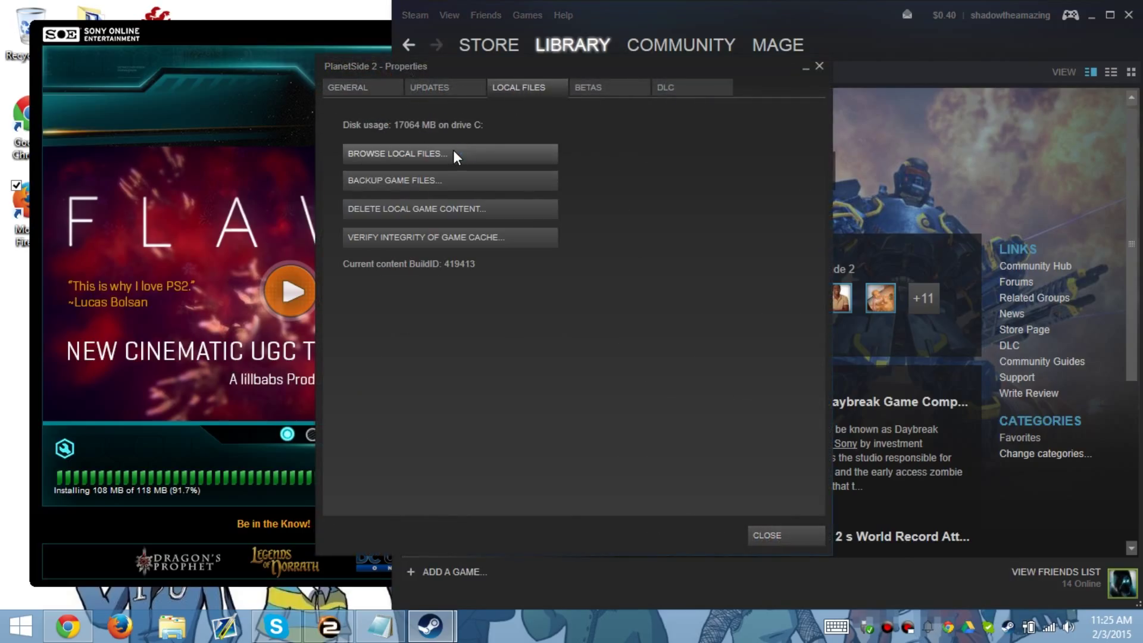
left_click(455, 156)
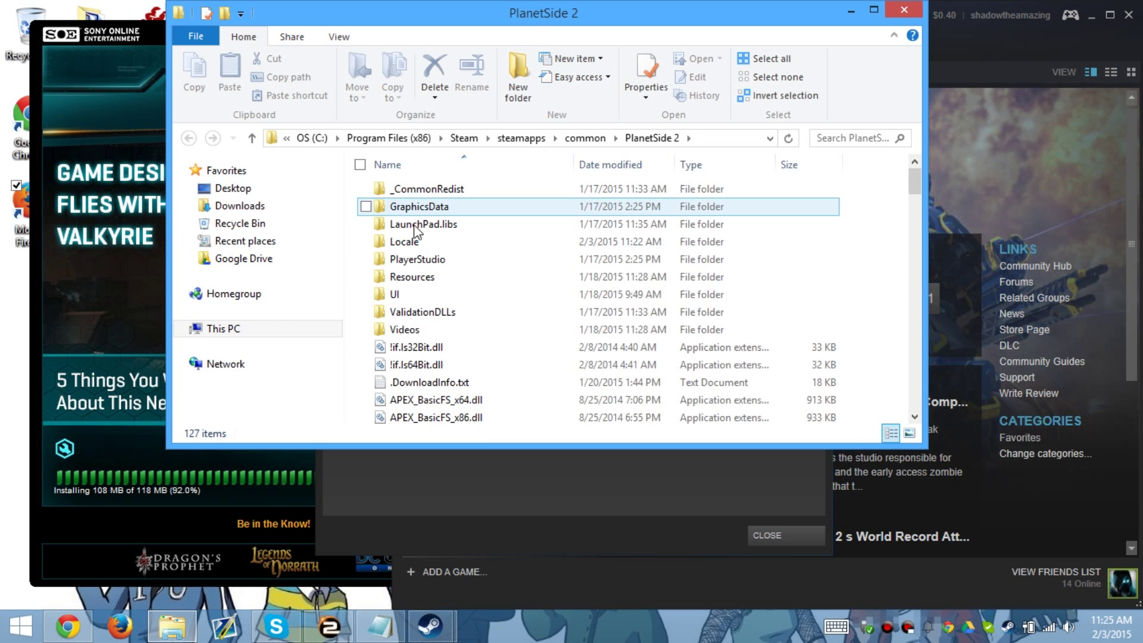
- Locate PlanetSide2_x64.exe and PlanetSide2_x86.exe in the game folder and check the launcher's installation progress
left_click(468, 312)
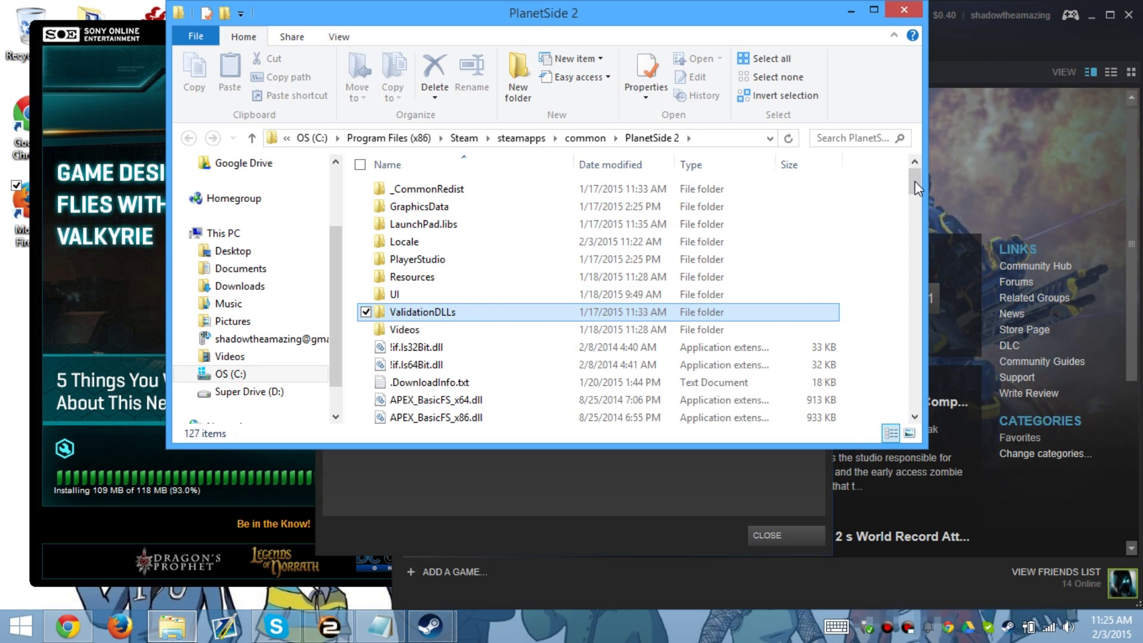
left_click_drag(915, 181, 888, 401)
left_click(428, 209)
left_click(470, 227)
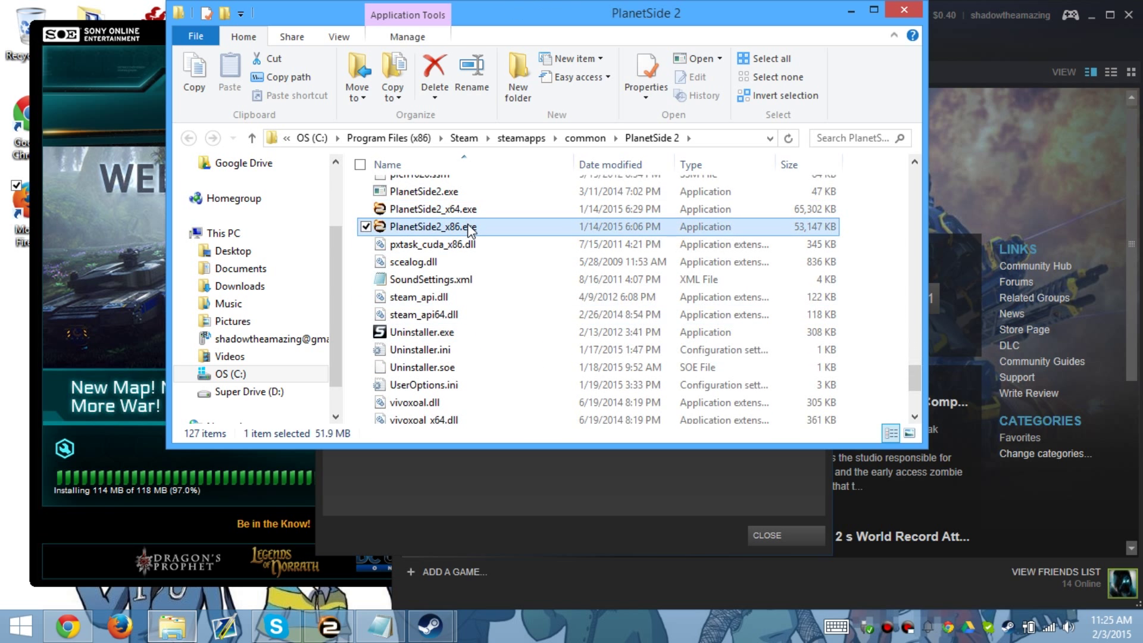
left_click(256, 474)
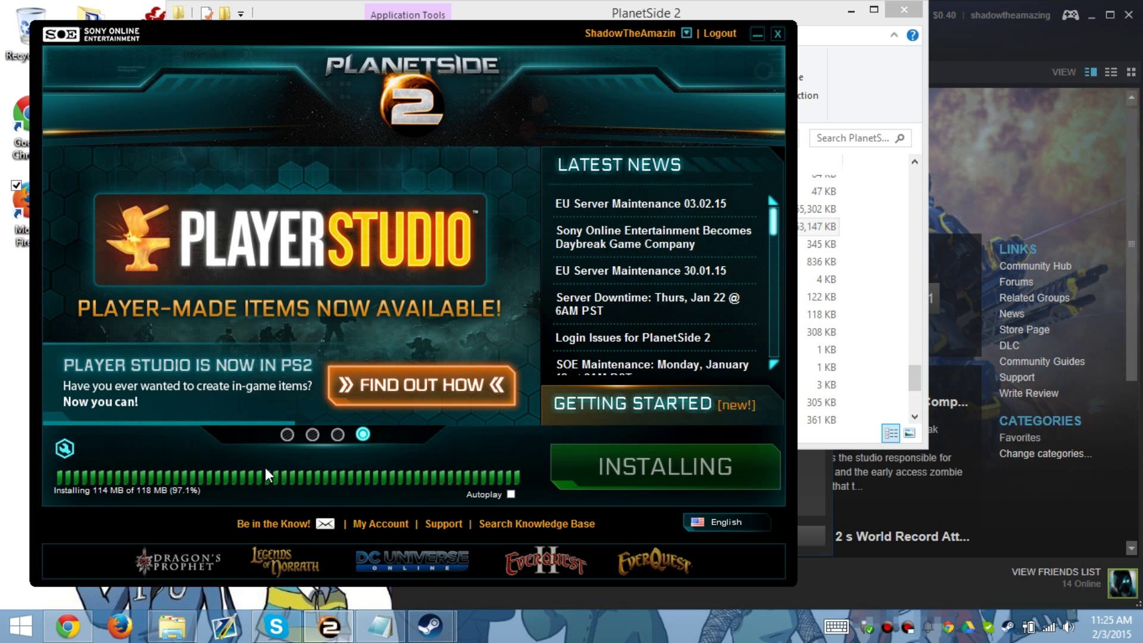
left_click(911, 373)
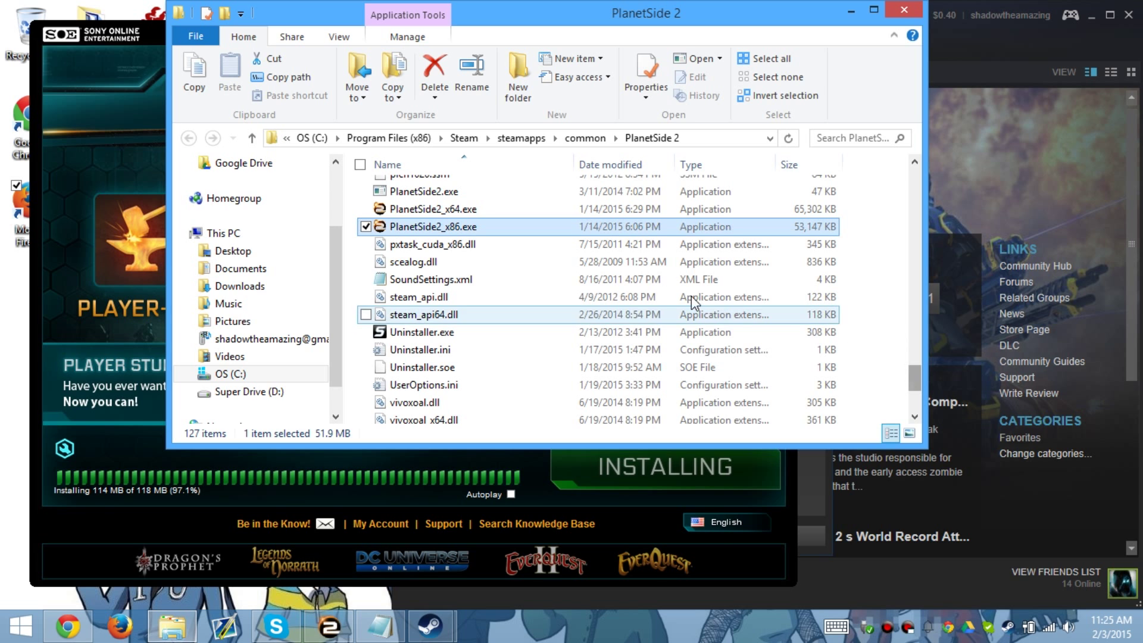
- Point out the x64 and x86 executables again and open UserOptions.ini from the PlanetSide 2 folder
left_click(510, 211)
left_click(510, 228)
scroll(510, 229, "down", 2)
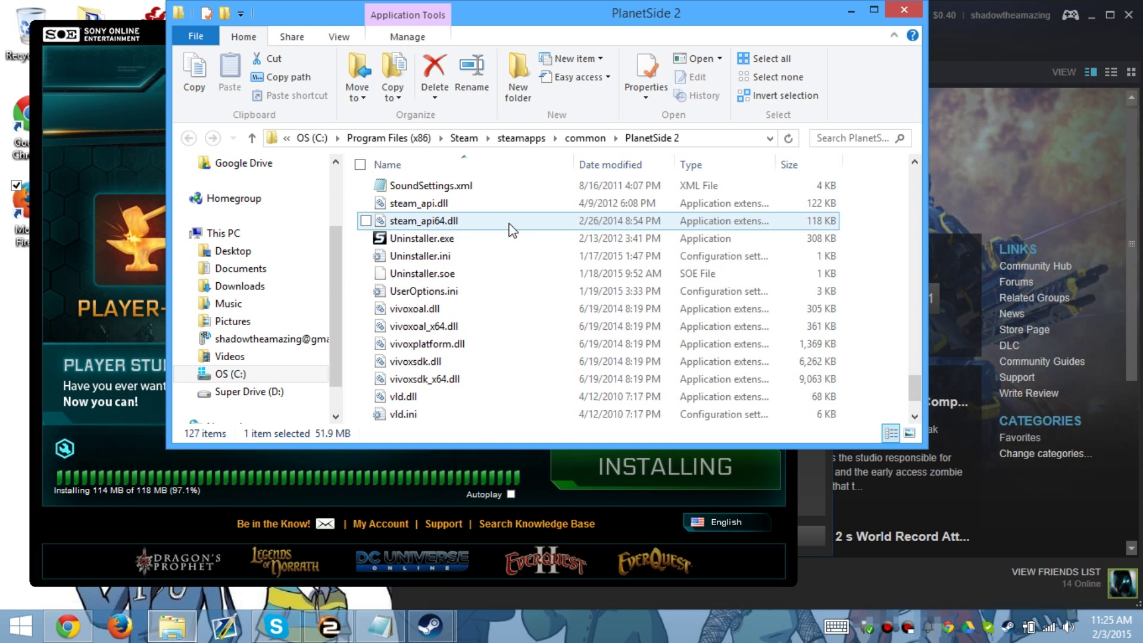
double_click(484, 291)
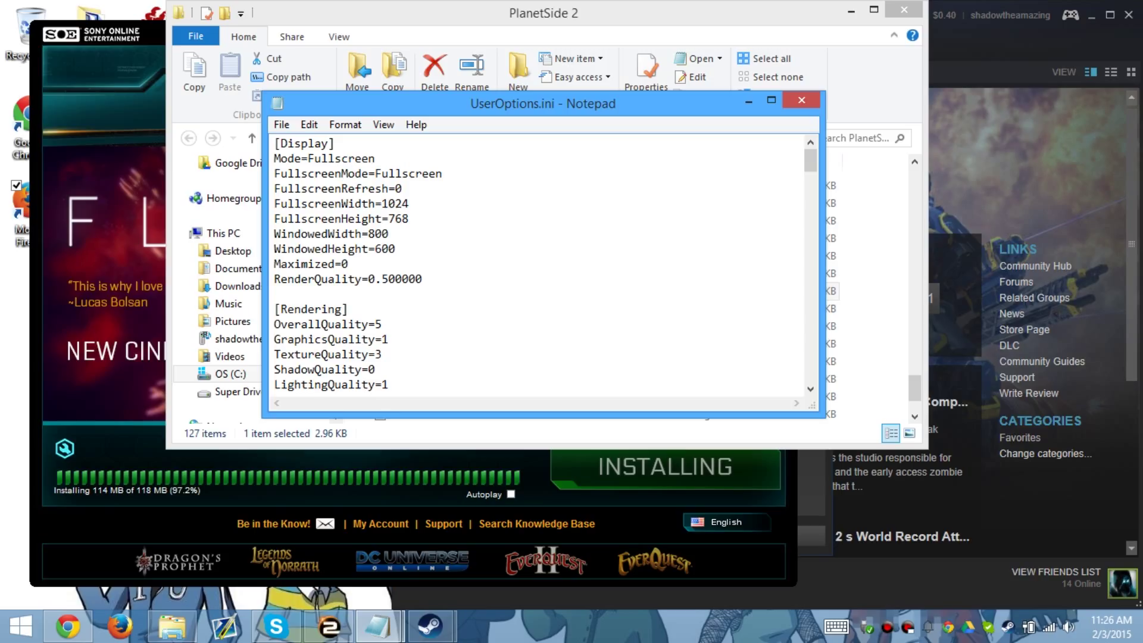
- Set OverallQuality, TextureQuality and FloraQuality to 1 in the Rendering section of UserOptions.ini
scroll(536, 265, "down", 3)
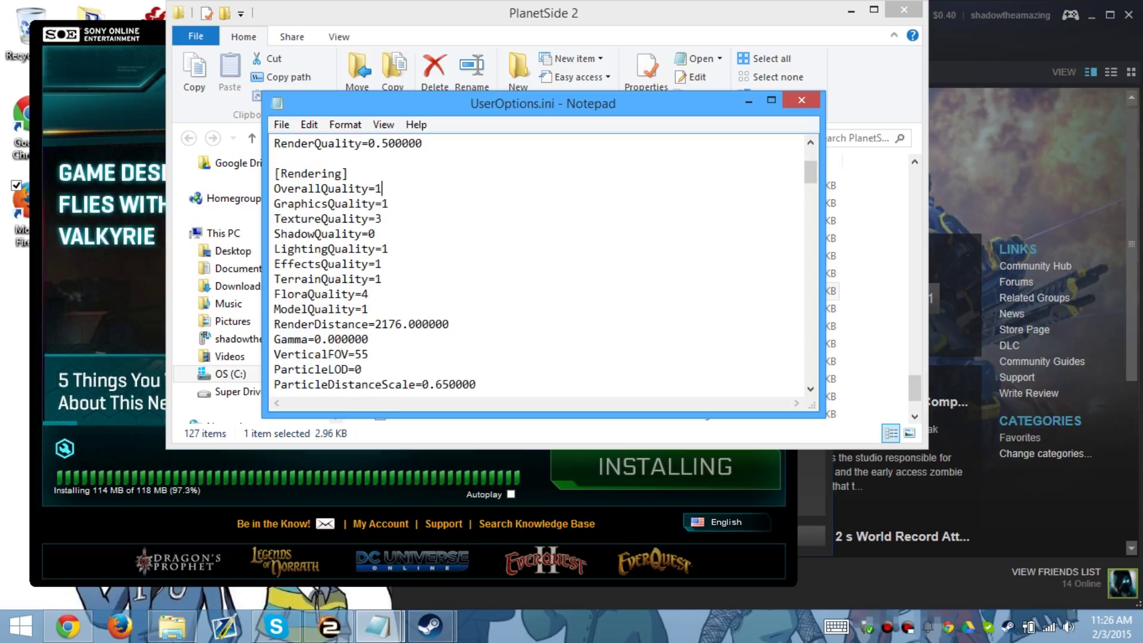
type("1")
key("Down")
key("Down")
key("shift+Left")
type("1")
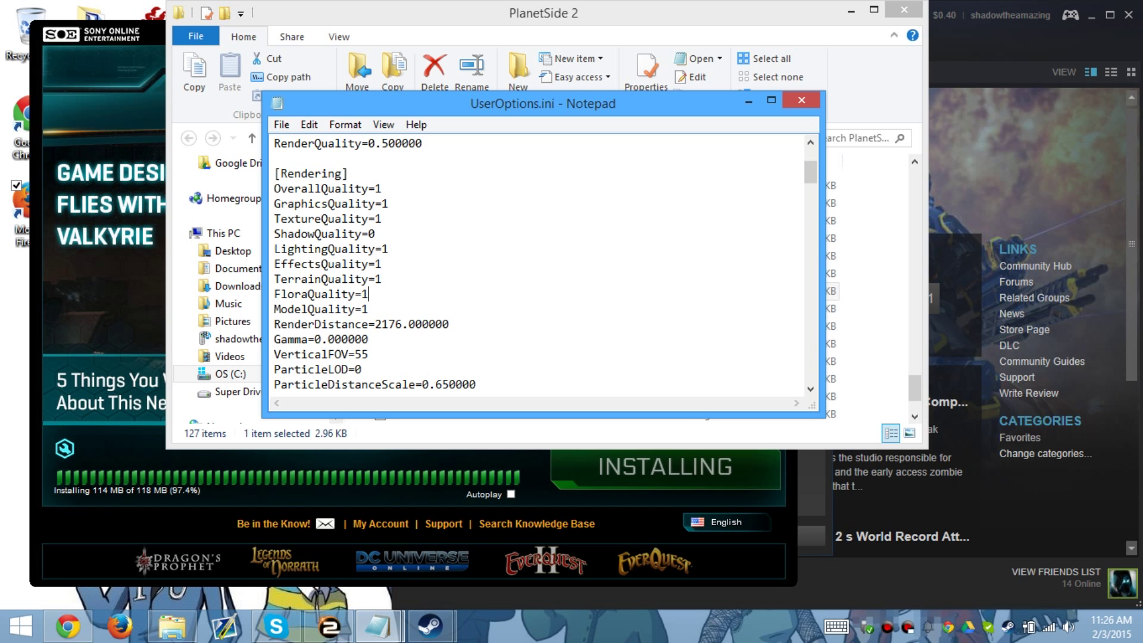
- Set MaximumFPS to 6000 and BloomEnabled to 0 in the Rendering section
scroll(536, 265, "down", 2)
key("Down")
key("Down")
key("Down")
key("Down")
key("Down")
scroll(536, 265, "down", 1)
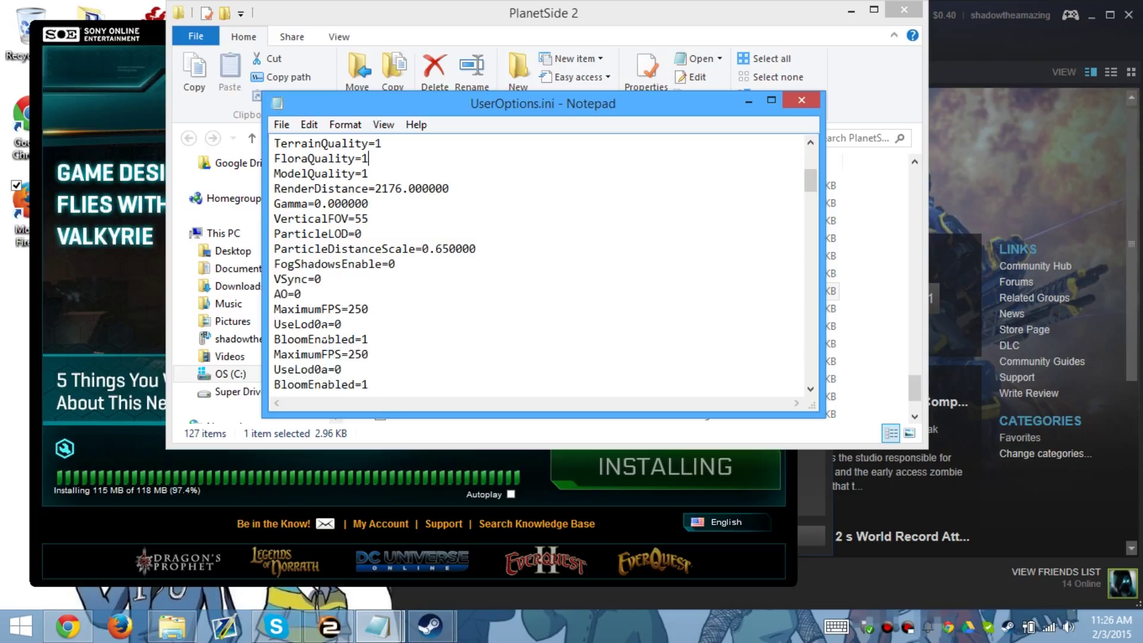
double_click(358, 308)
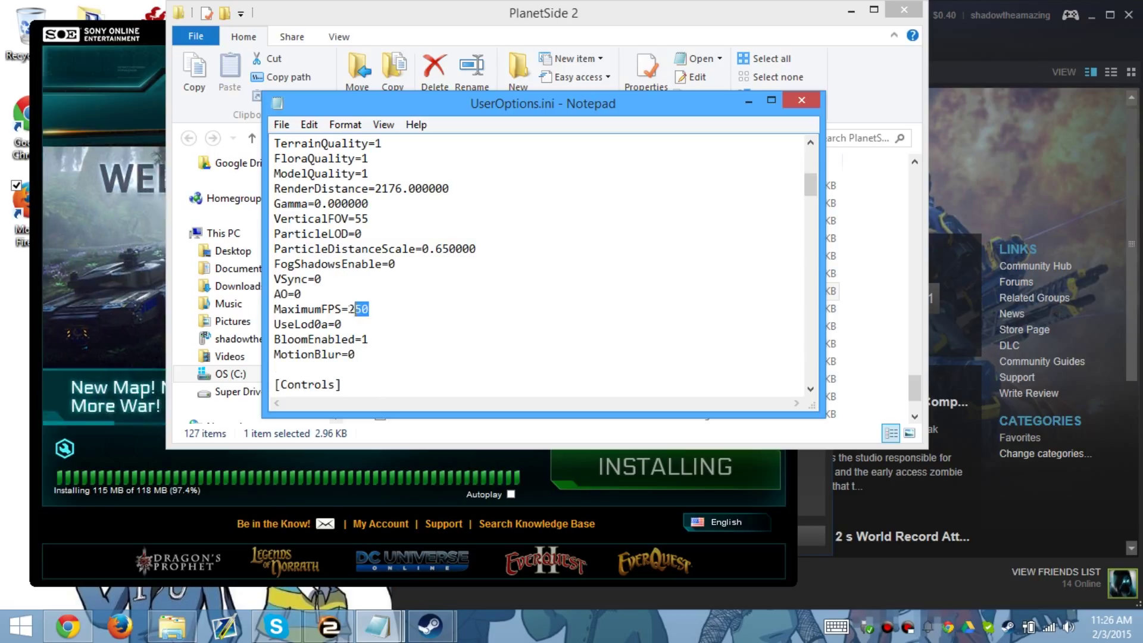
type("6000")
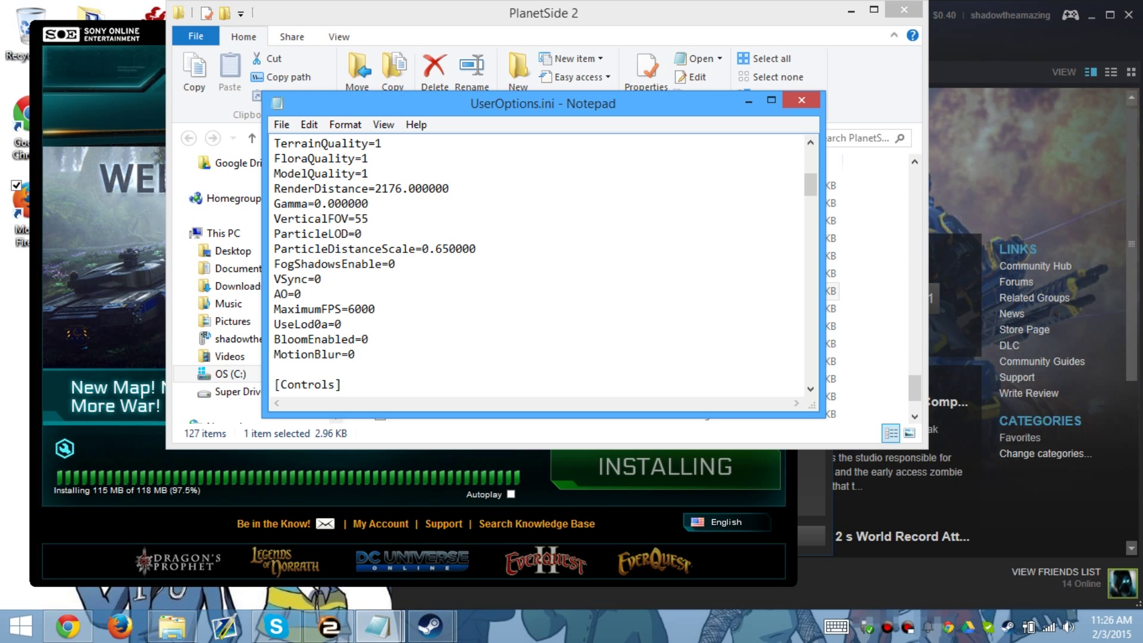
- Look over the Controls and Sound sections, return to the beginning of UserOptions.ini and close the file
scroll(536, 265, "down", 5)
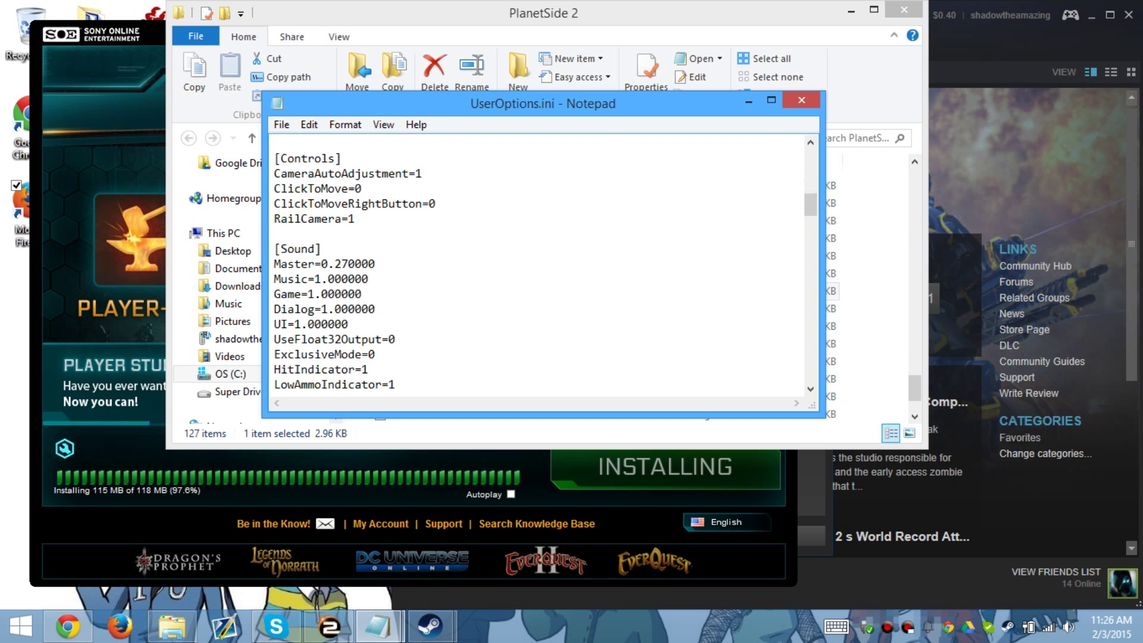
scroll(536, 265, "down", 3)
key("Down")
scroll(536, 265, "down", 2)
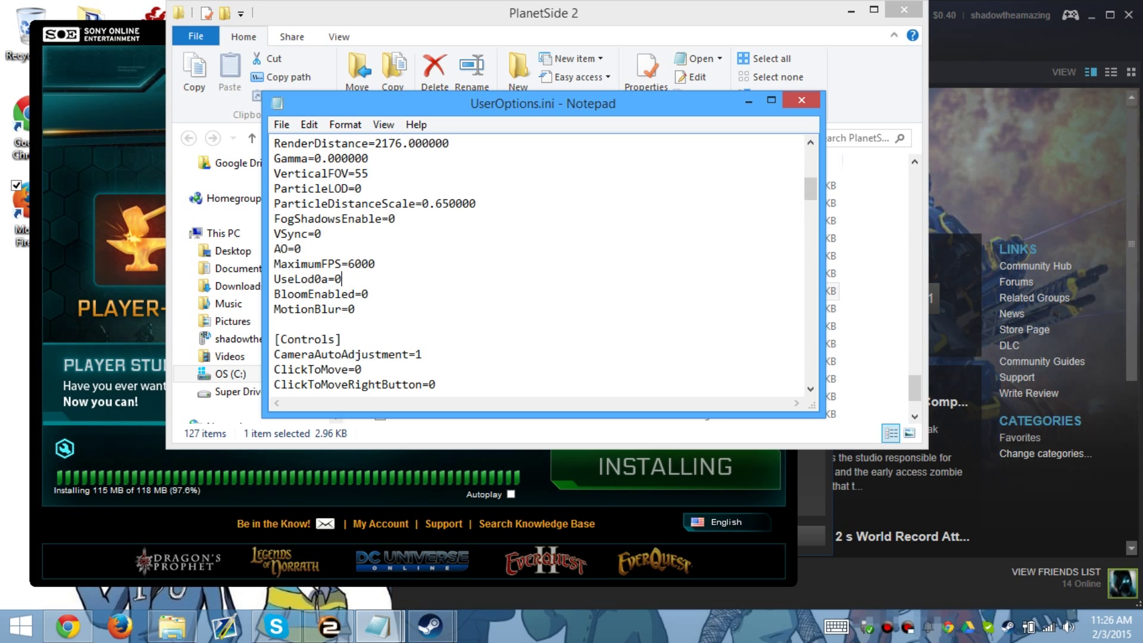
key("shift+Down")
key("shift+Down")
key("ctrl+a")
left_click(389, 216)
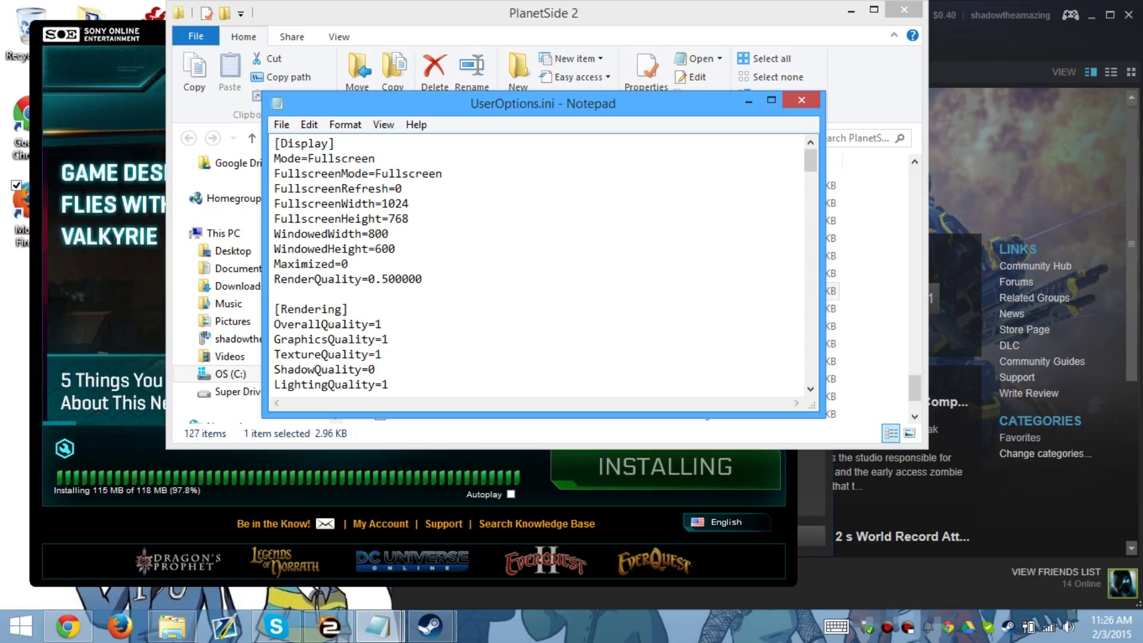
left_click(813, 99)
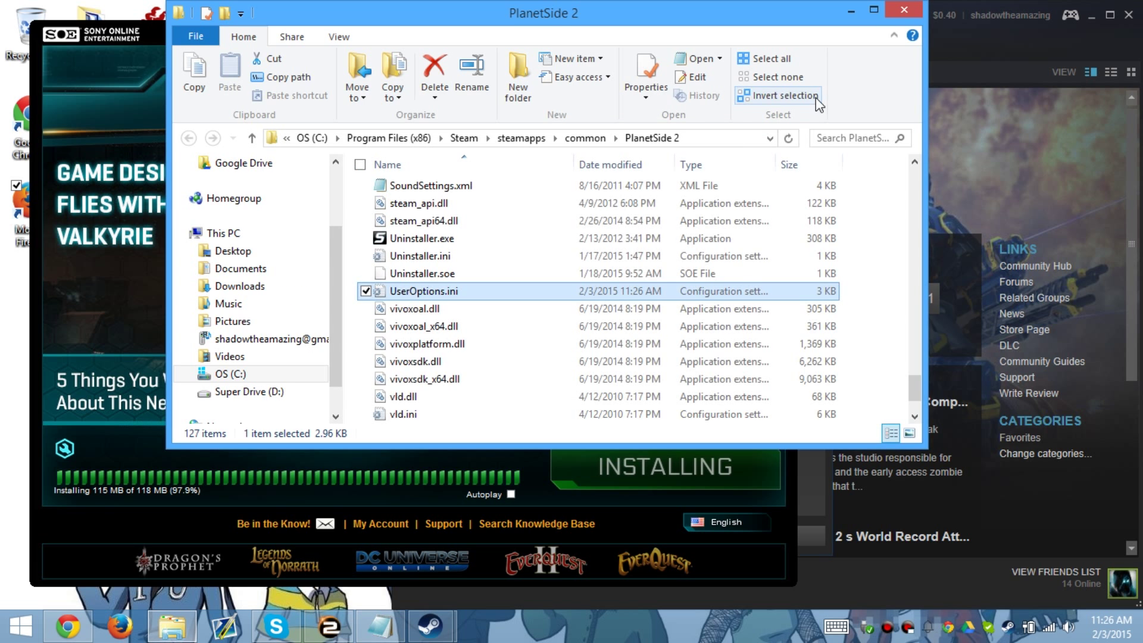
- Check the launcher's installation progress and locate PlanetSide2_x64.exe in the game folder
left_click(345, 474)
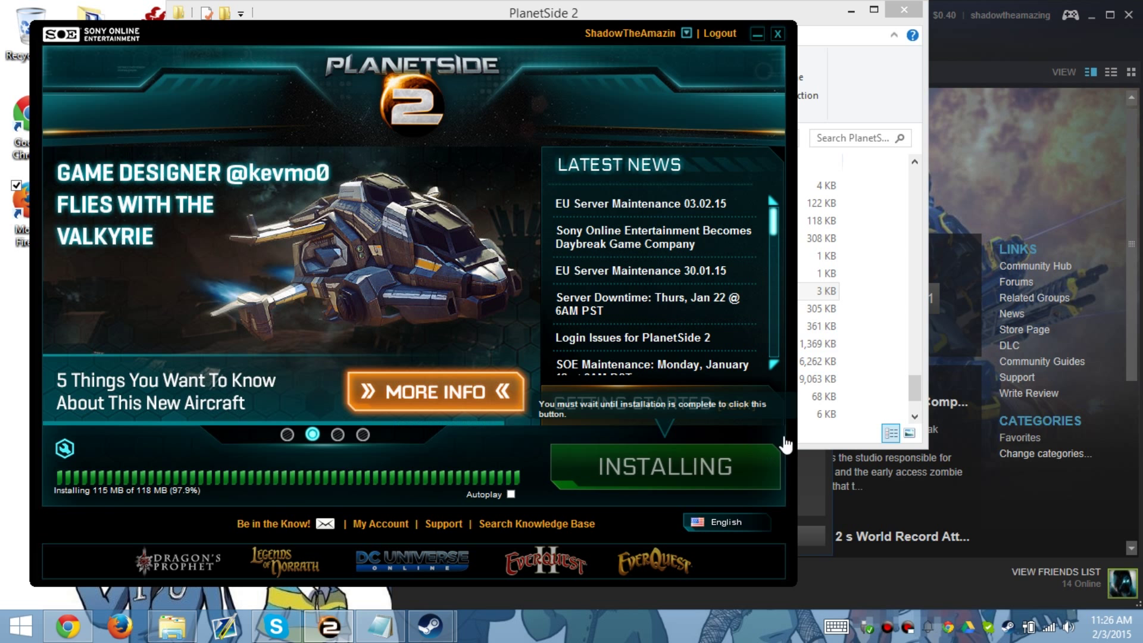
left_click(913, 384)
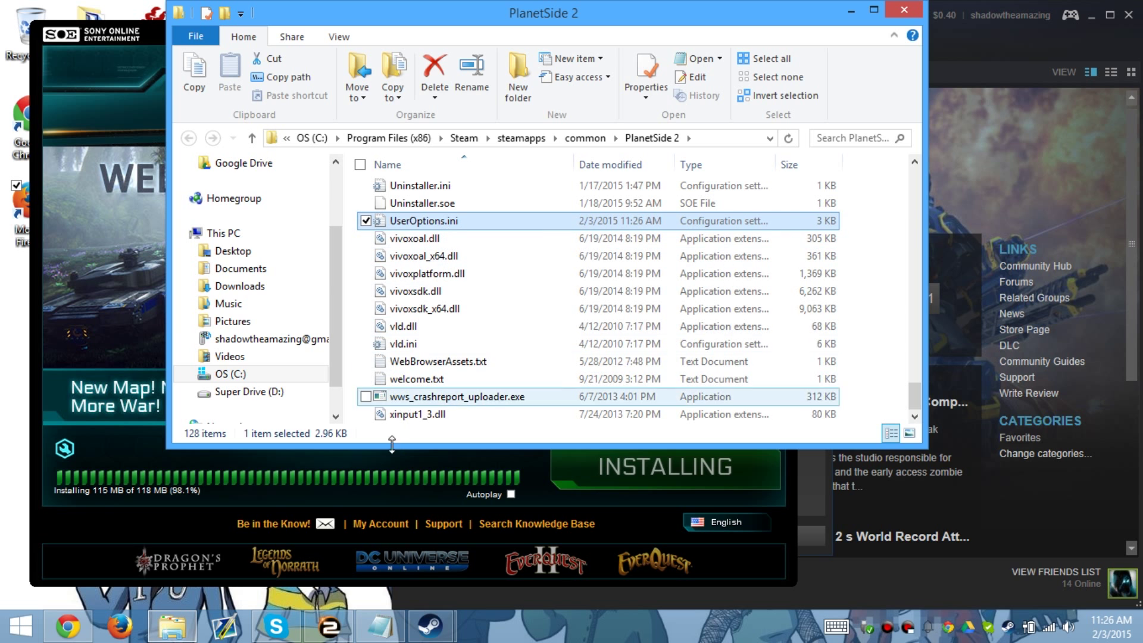
scroll(549, 299, "up", 3)
scroll(549, 301, "up", 2)
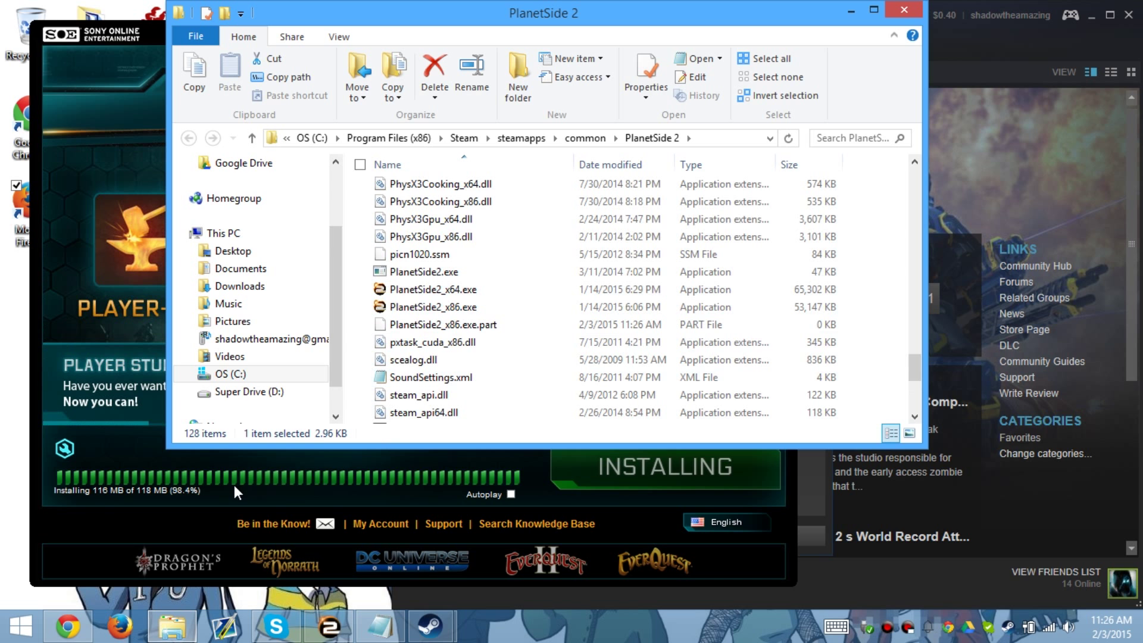
left_click(563, 291)
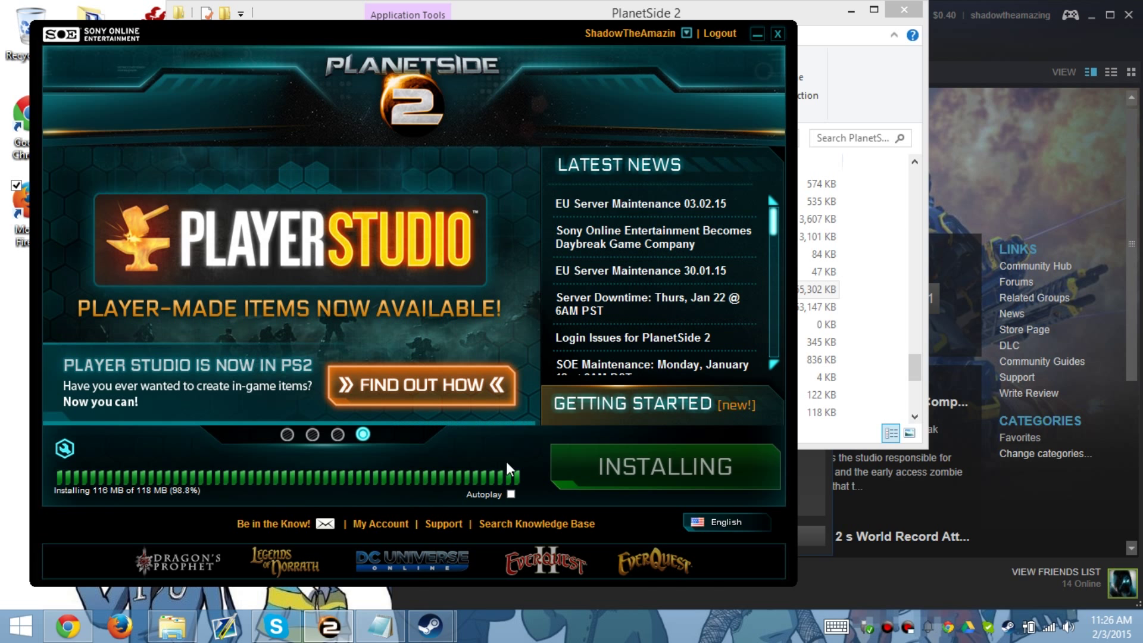
- Close the Steam window and move the PlanetSide 2 launcher clear of the desktop icons
left_click(984, 218)
left_click(1131, 20)
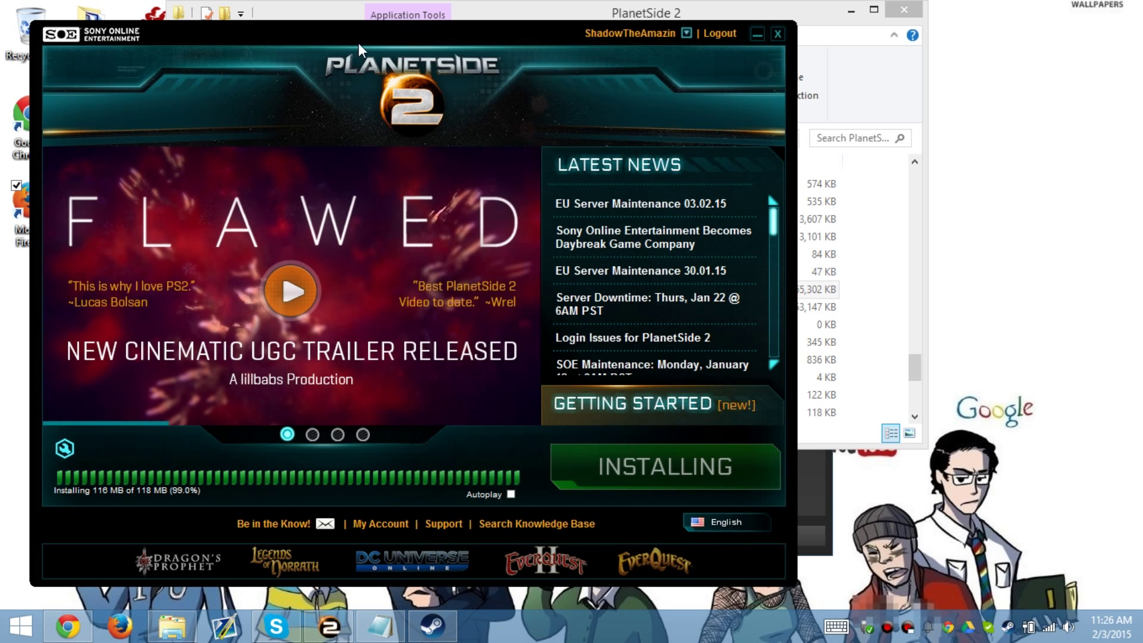
left_click_drag(358, 43, 552, 44)
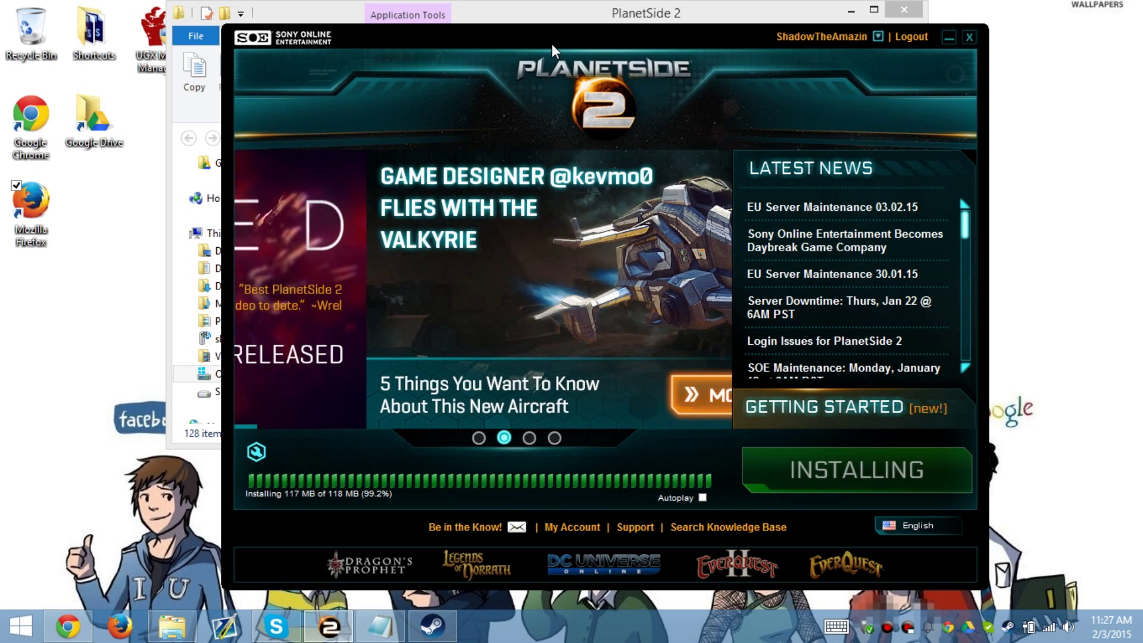
- Return to the PlanetSide 2 folder, select PlanetSide2_x64.exe.part and refresh the file list to check the patching
left_click(566, 16)
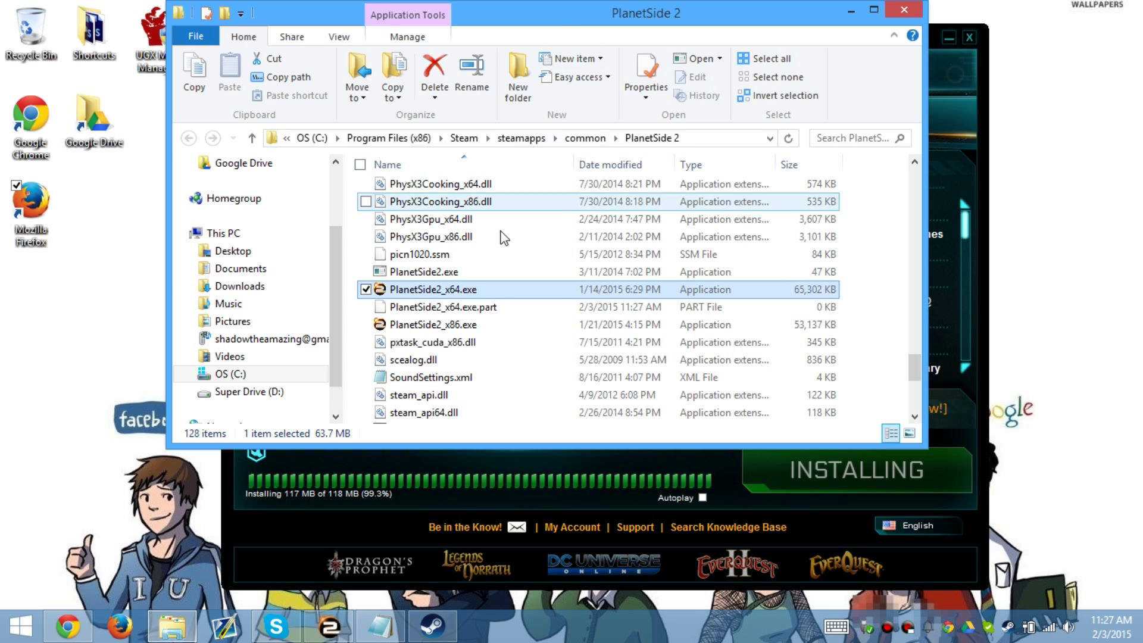
left_click(513, 309)
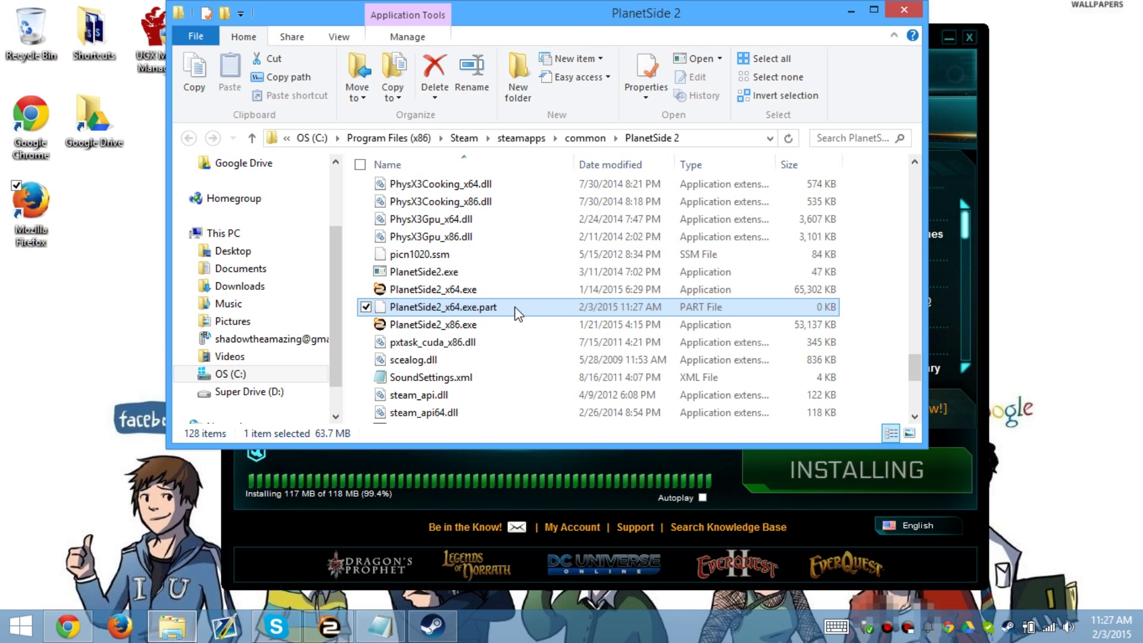
left_click(788, 138)
scroll(566, 343, "down", 2)
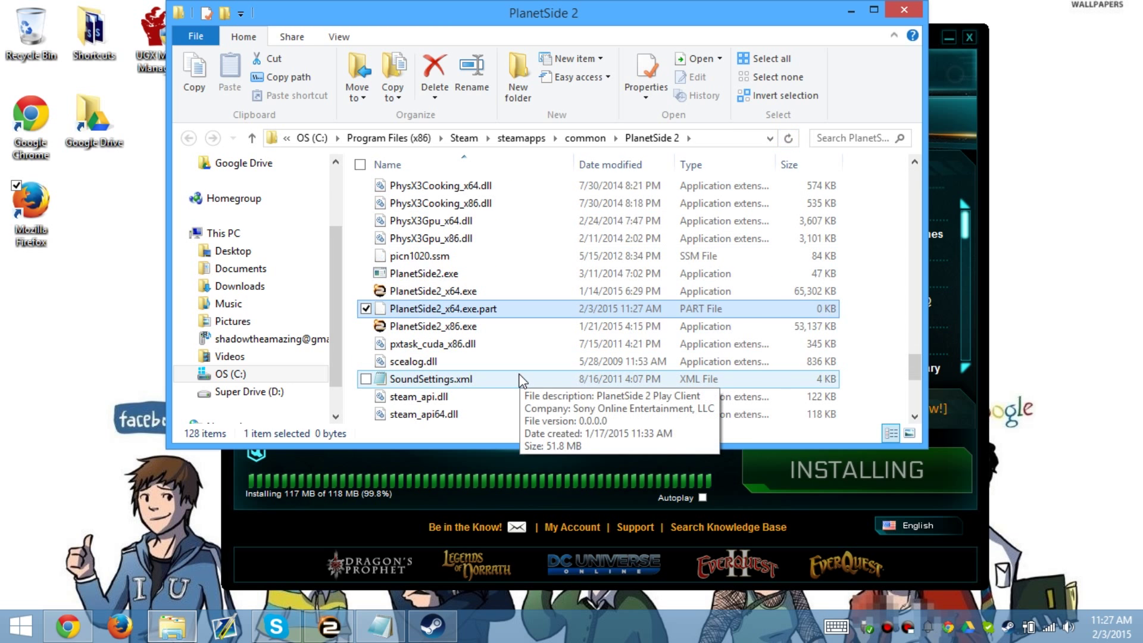
scroll(501, 351, "up", 1)
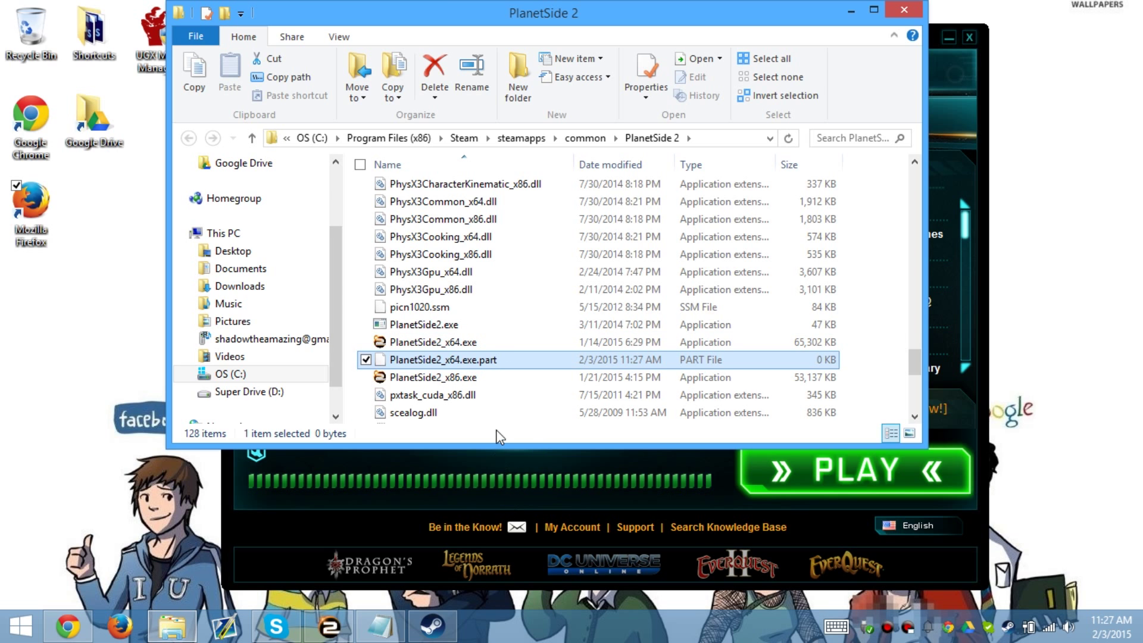
- Copy PlanetSide2_x64.exe and PlanetSide2_x86.exe from the game folder to the desktop and select both copies
left_click(496, 359)
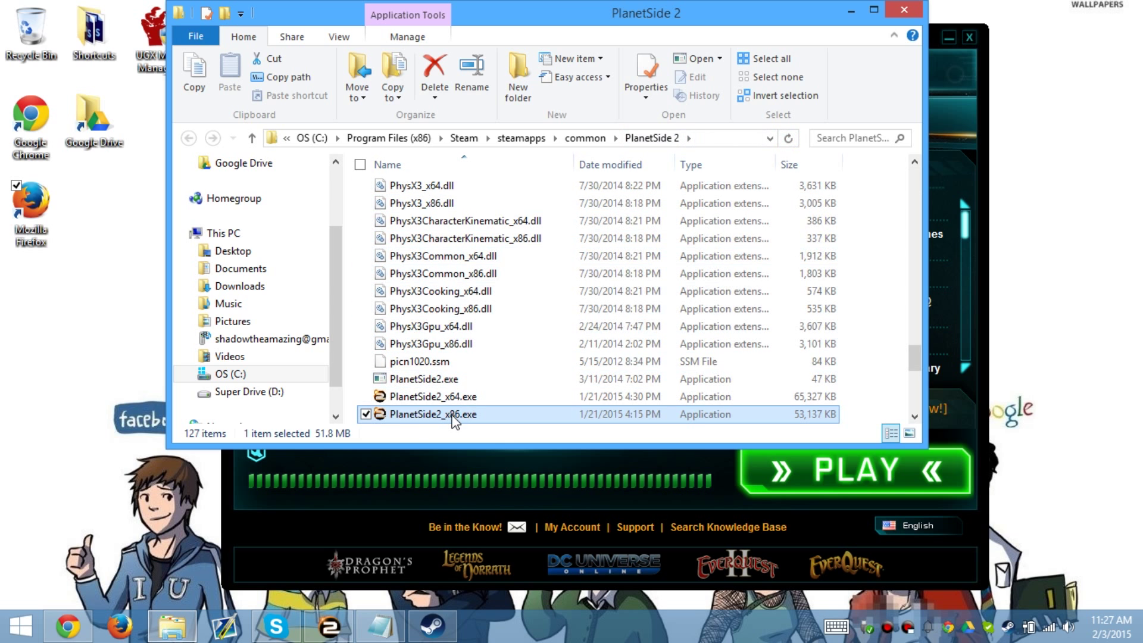
left_click(530, 341)
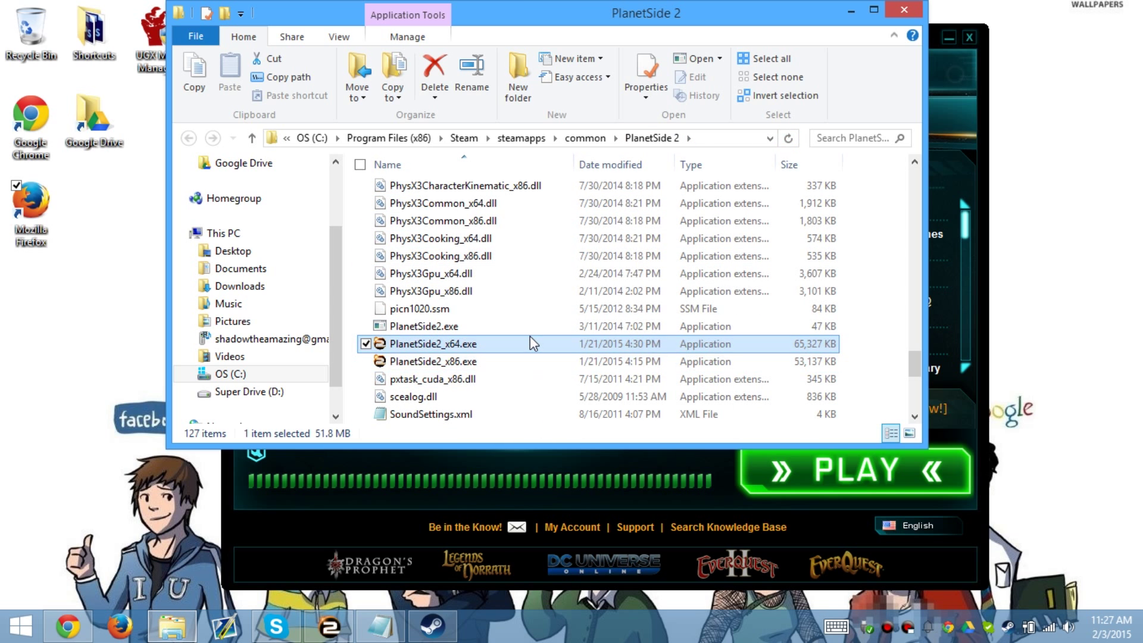
left_click(519, 362, "ctrl")
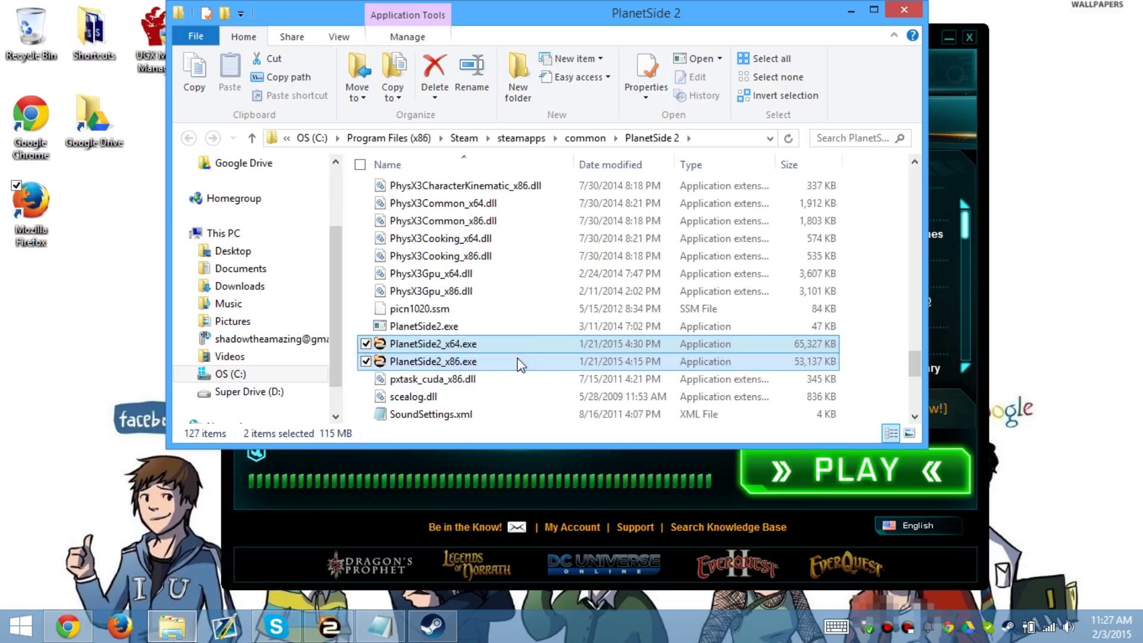
key("ctrl+c")
left_click(164, 372)
key("ctrl+v")
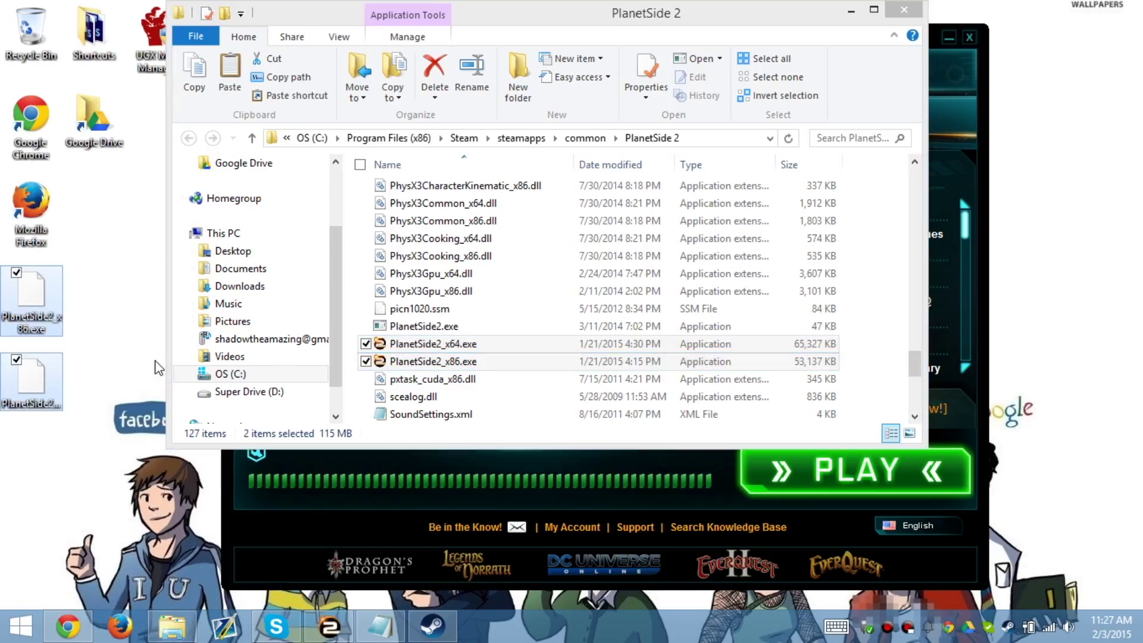
left_click(43, 390)
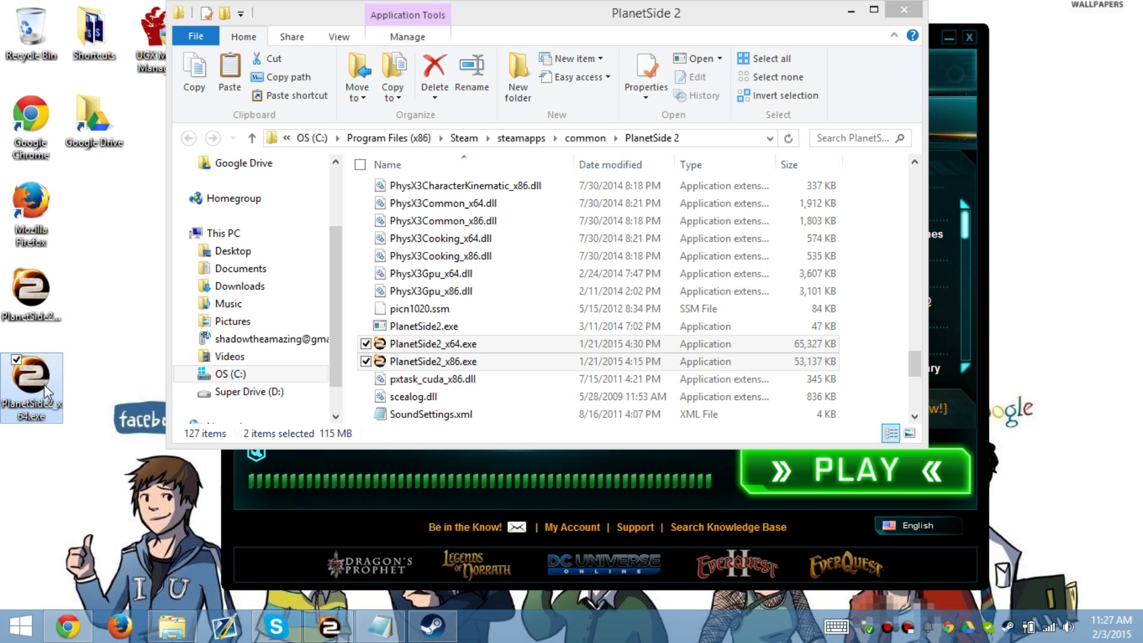
left_click_drag(105, 405, 24, 306)
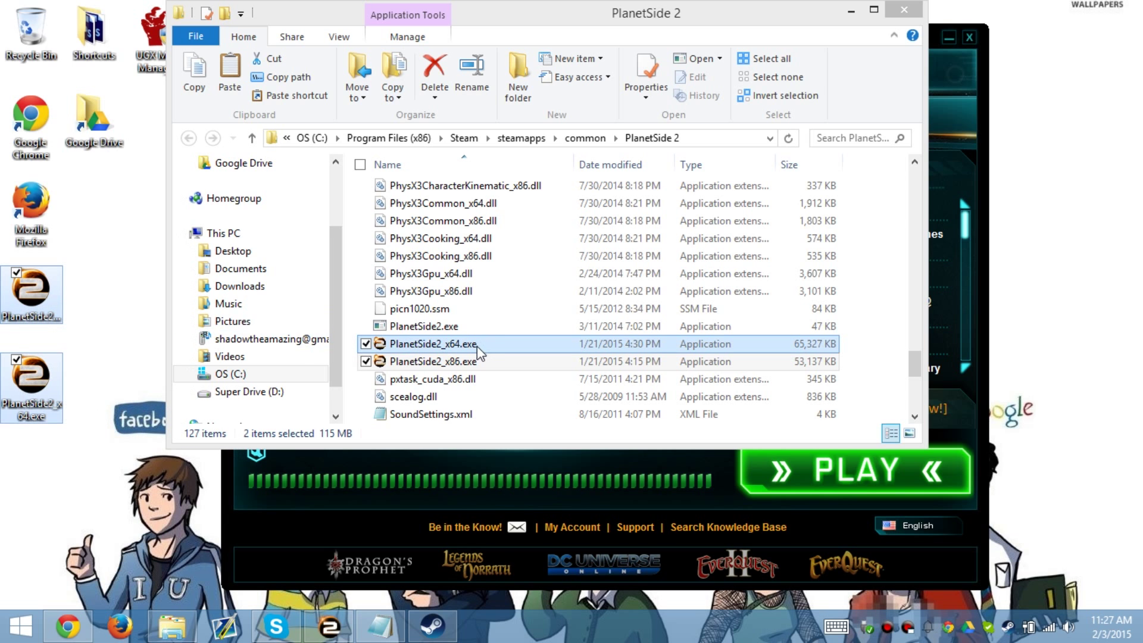
- Delete PlanetSide2_x86.exe from the PlanetSide 2 folder
left_click(462, 364)
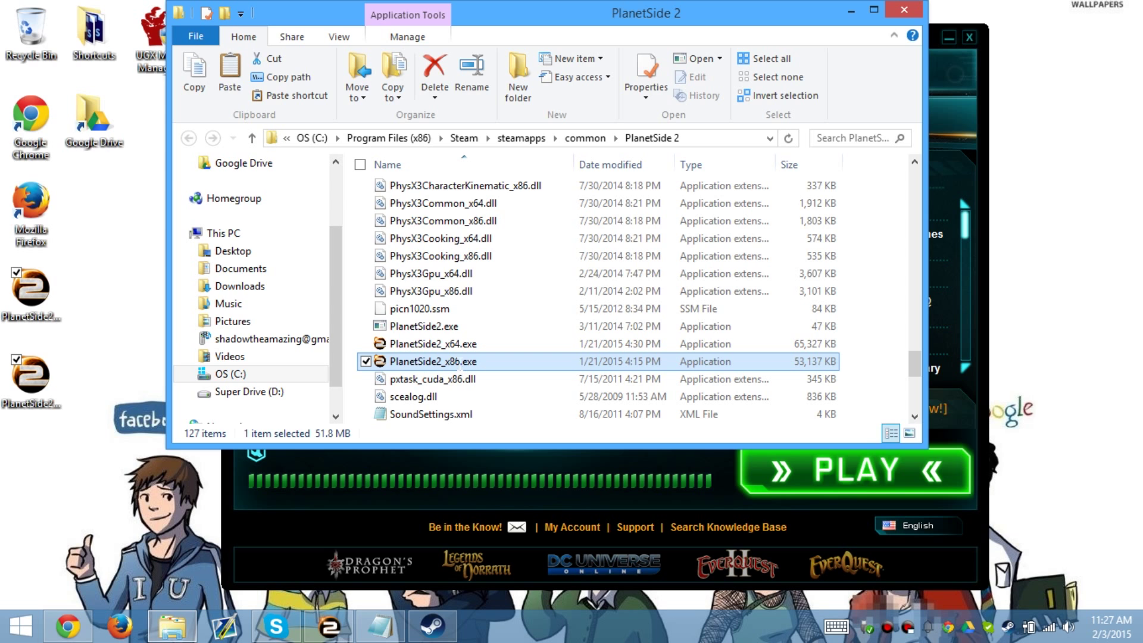
left_click(462, 363)
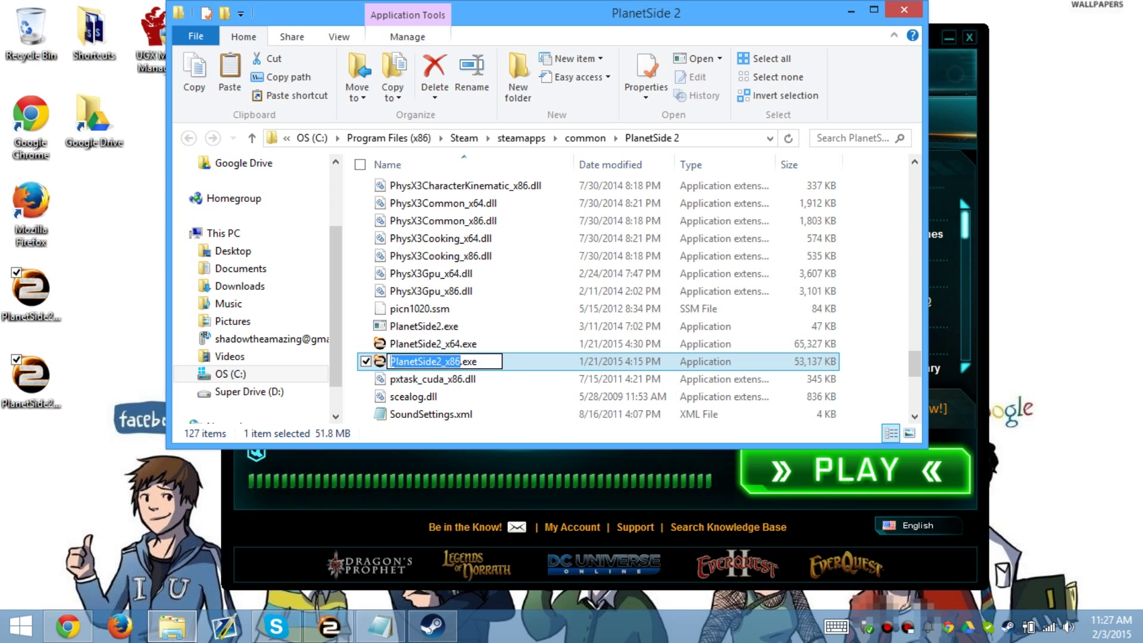
left_click(521, 363)
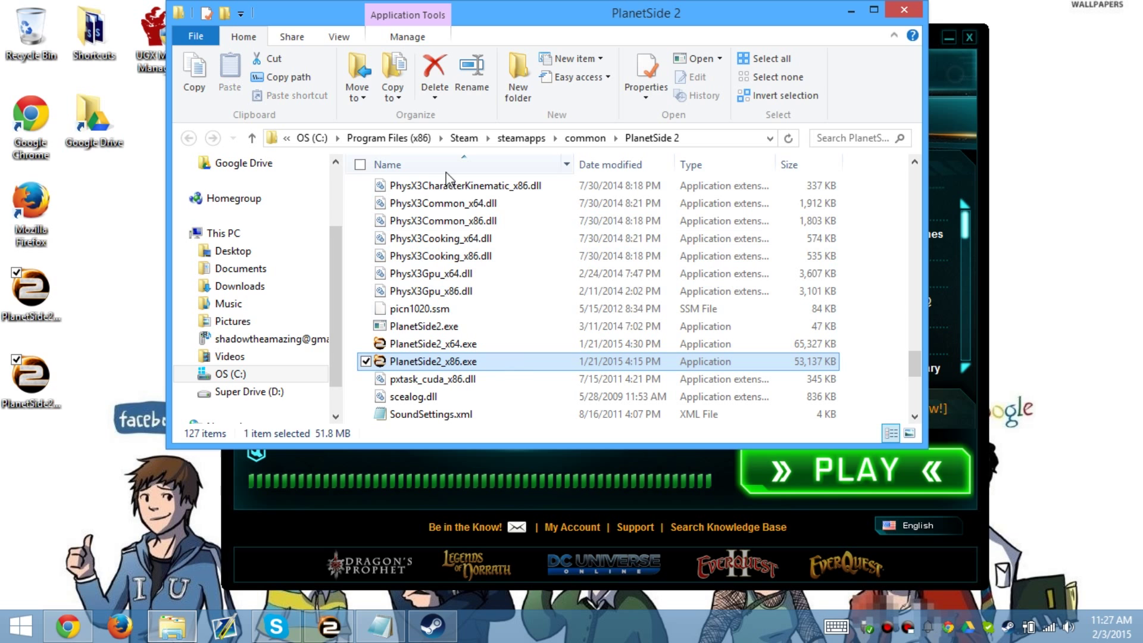
left_click(435, 71)
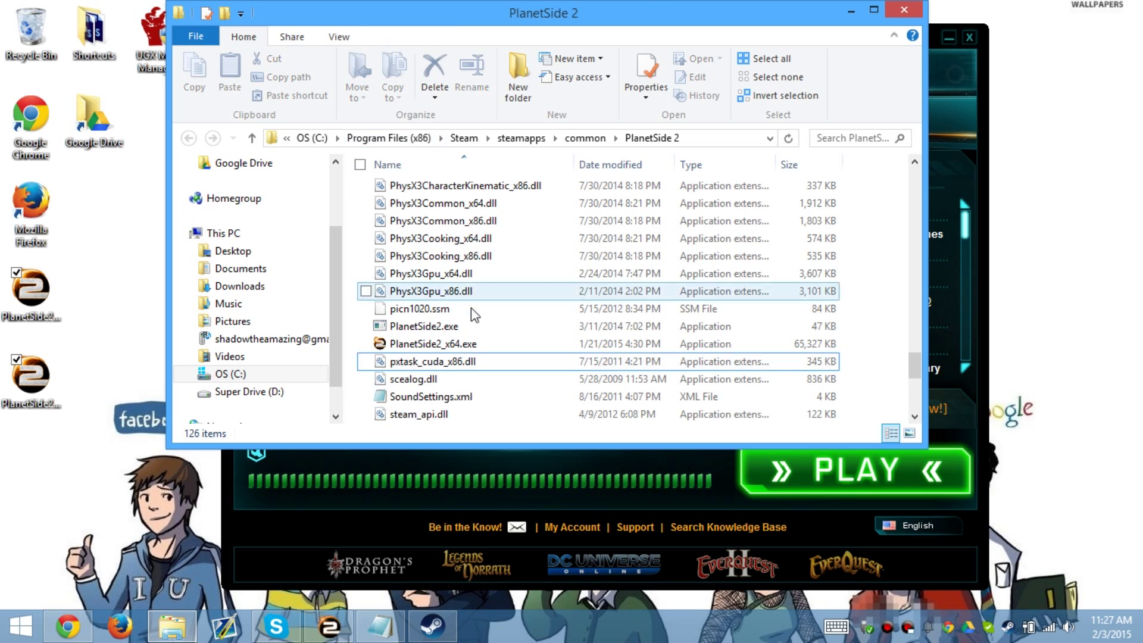
- Point out the remaining PlanetSide2_x64.exe and undo the deletion of PlanetSide2_x86.exe
left_click(453, 347)
left_click(518, 349)
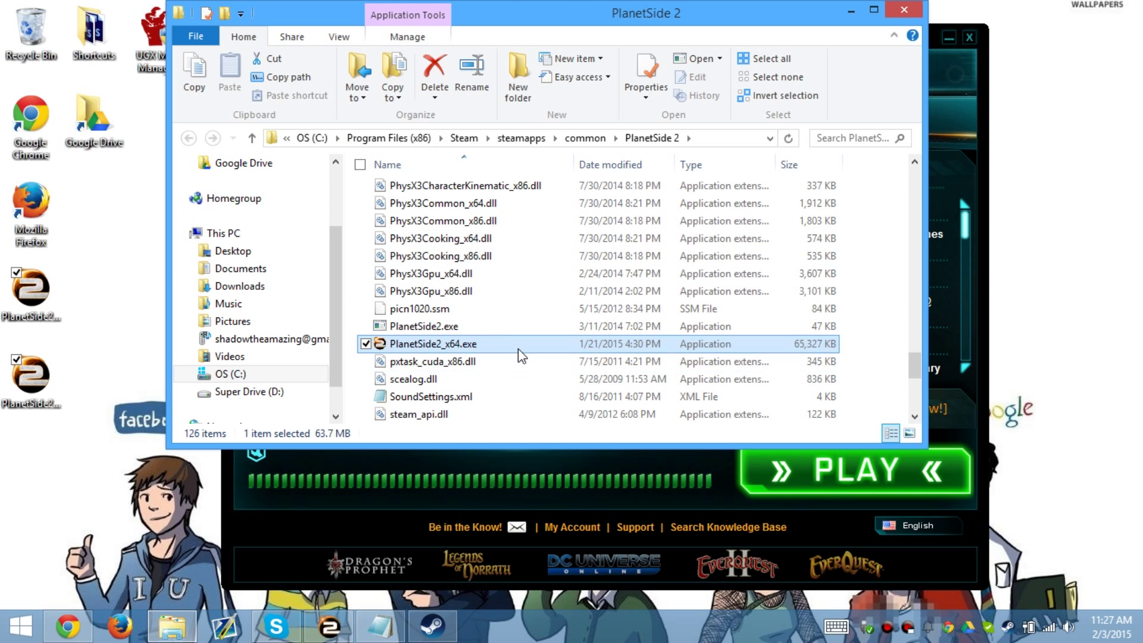
key("ctrl+z")
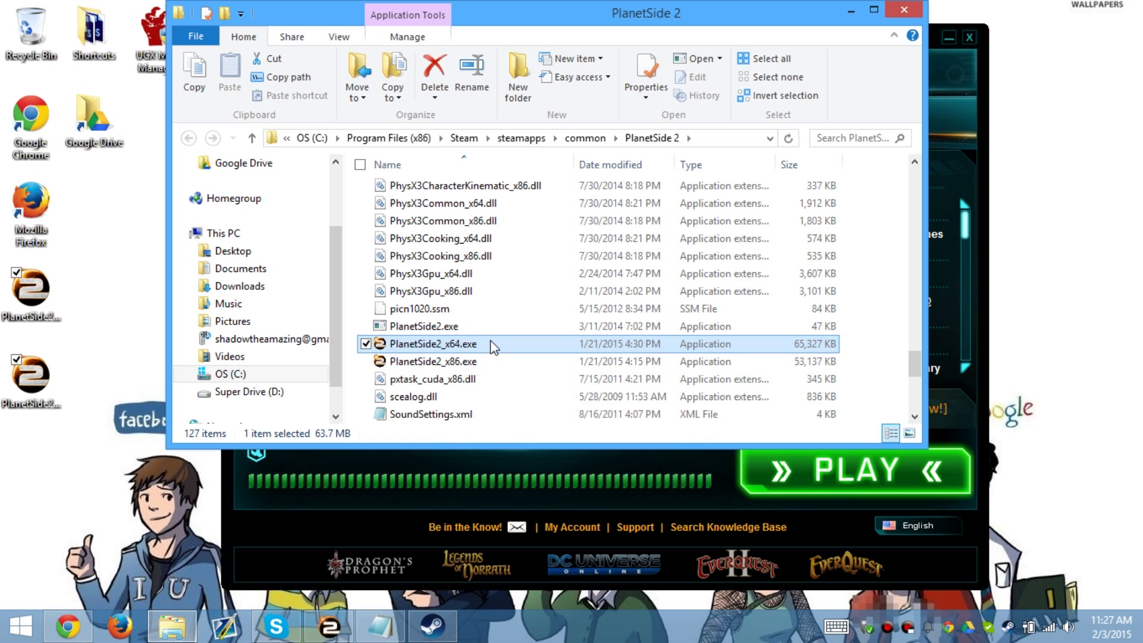
- Delete PlanetSide2_x64.exe from the PlanetSide 2 folder
left_click(453, 346)
right_click(450, 351)
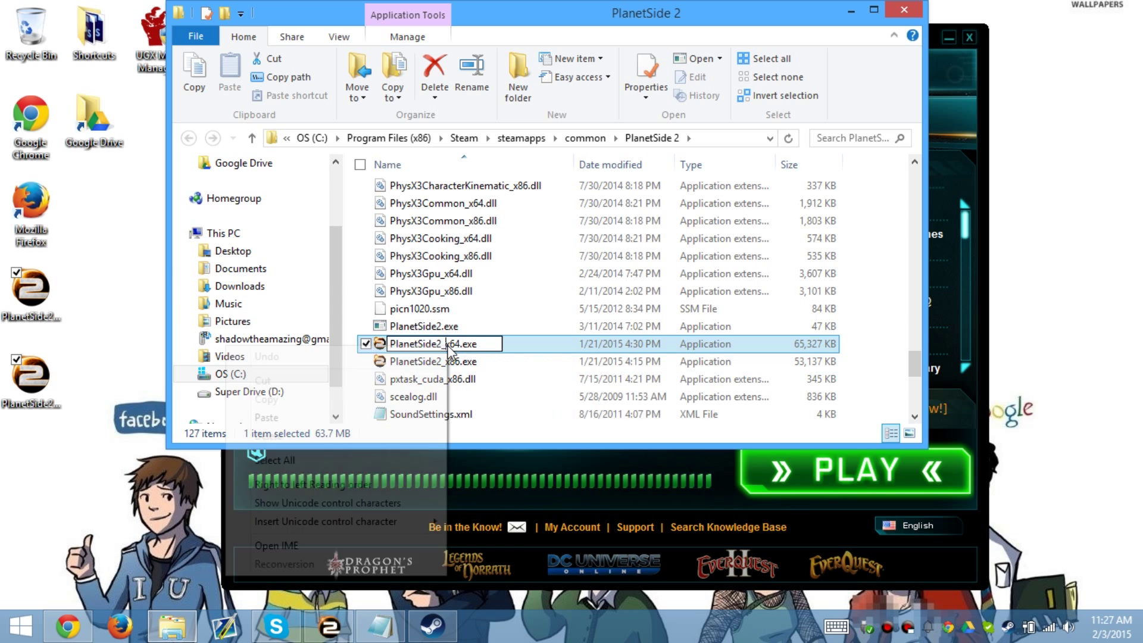
left_click(456, 346)
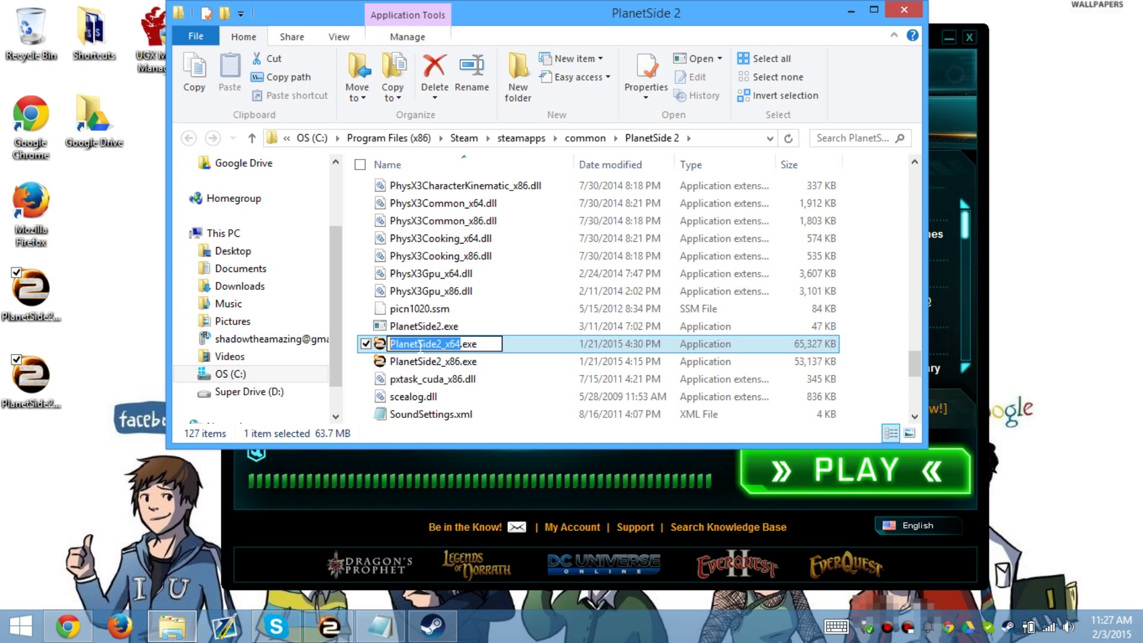
right_click(432, 351)
left_click(504, 352)
left_click(514, 351)
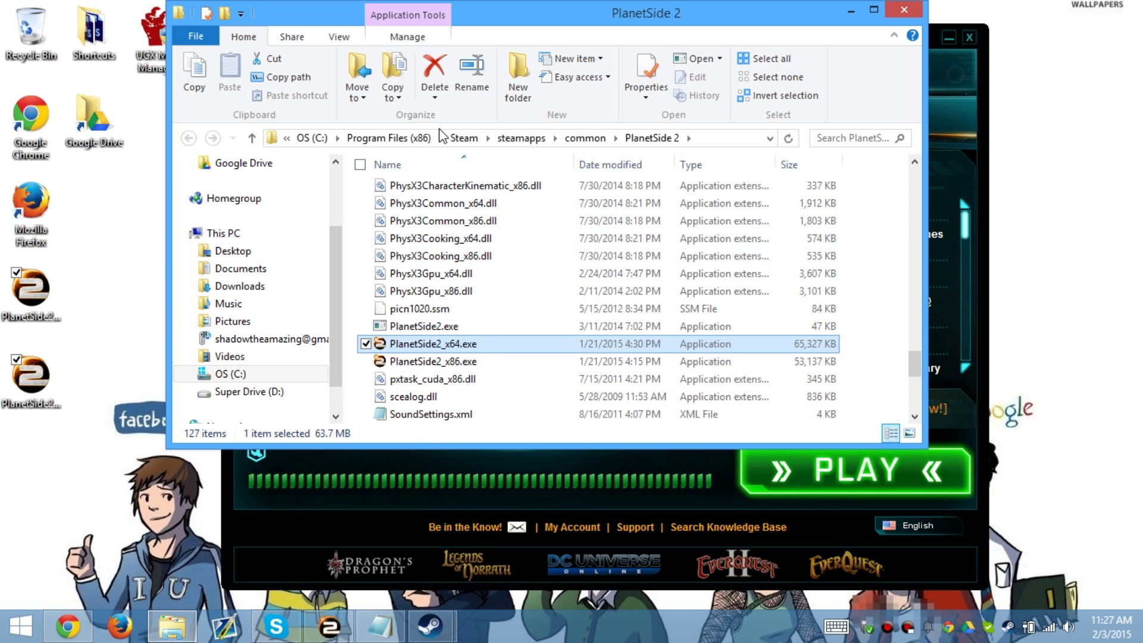
left_click(434, 68)
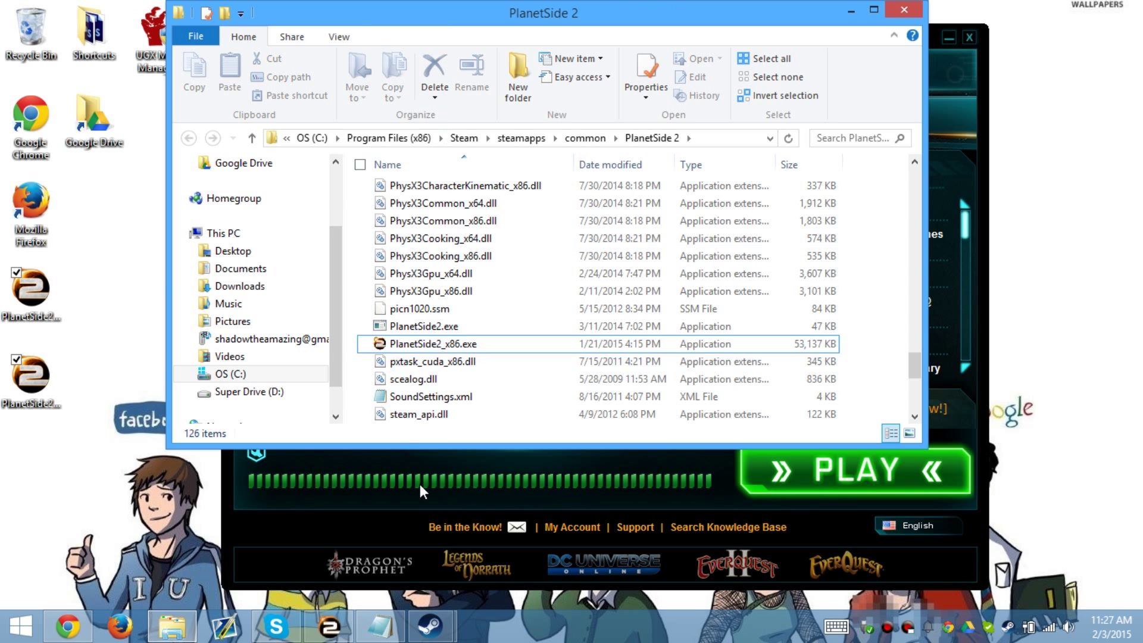
- Rename PlanetSide2_x86.exe in the game folder to PlanetSide2_x64.exe and close the folder window
left_click(434, 346)
key("ctrl+v")
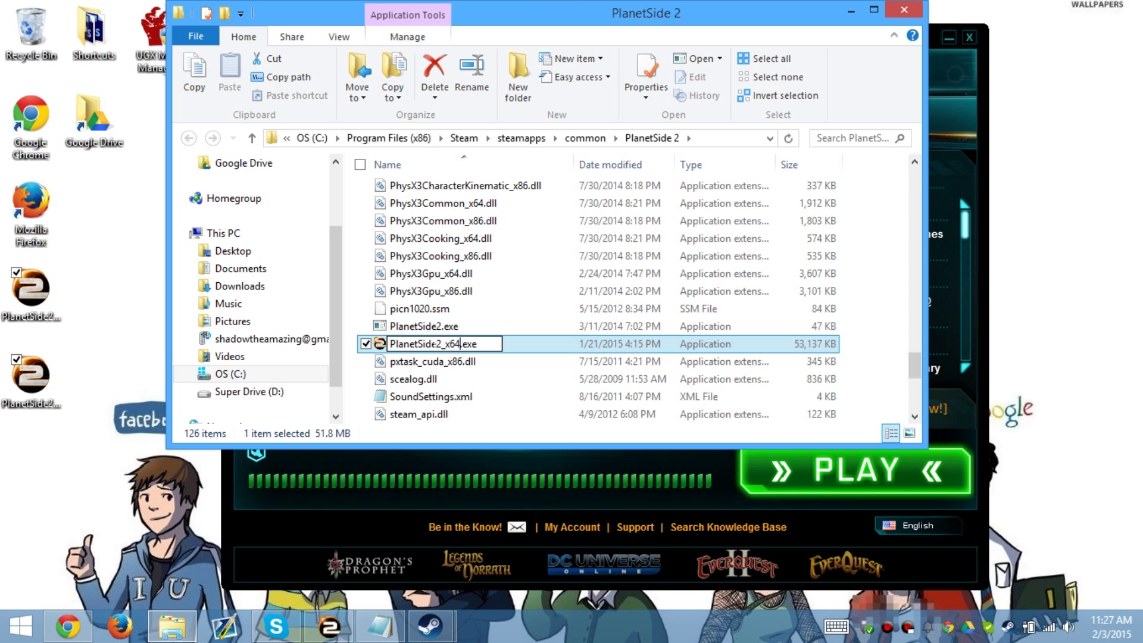
key("Return")
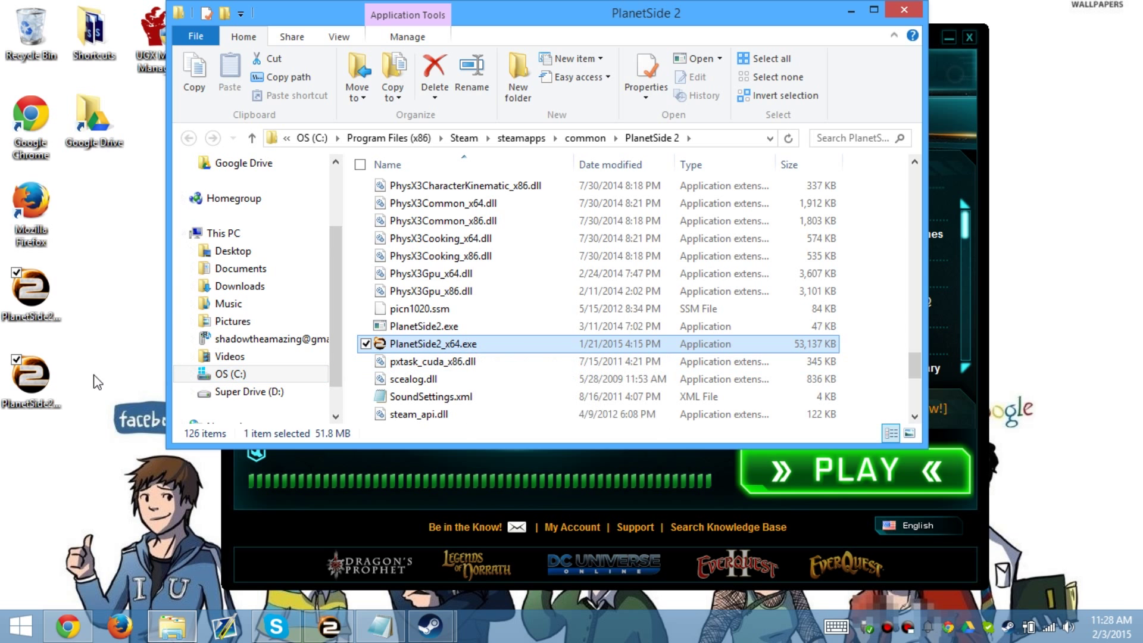
left_click(909, 12)
- Move the two PlanetSide 2 executable copies from the desktop to the Recycle Bin and empty it permanently
mouse_move(431, 637)
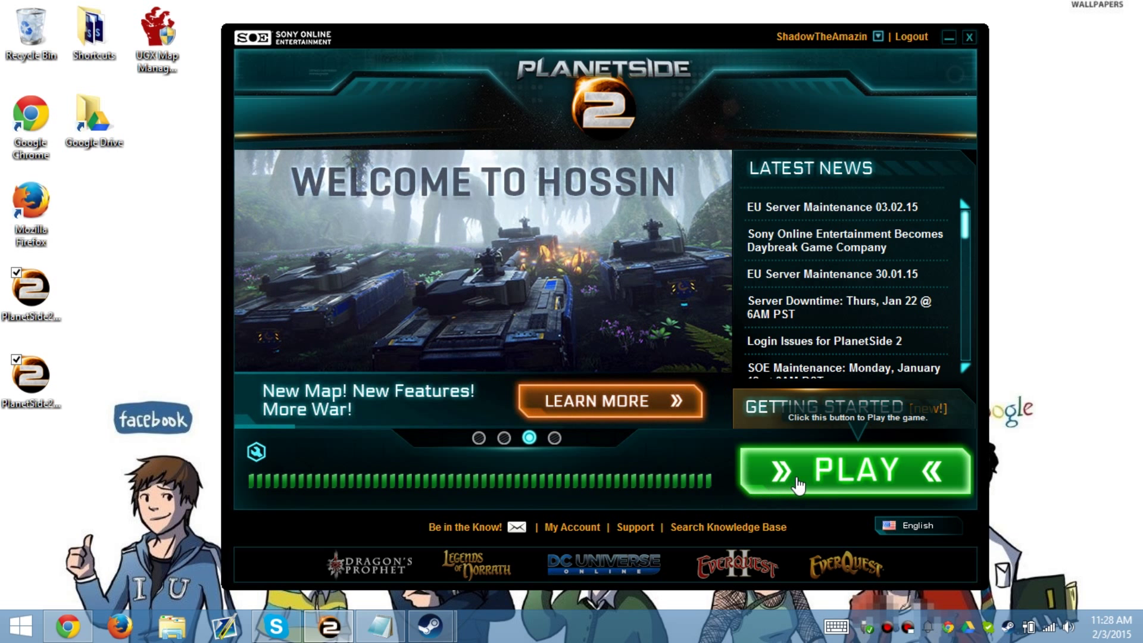
left_click_drag(104, 448, 46, 27)
right_click(44, 21)
left_click(53, 46)
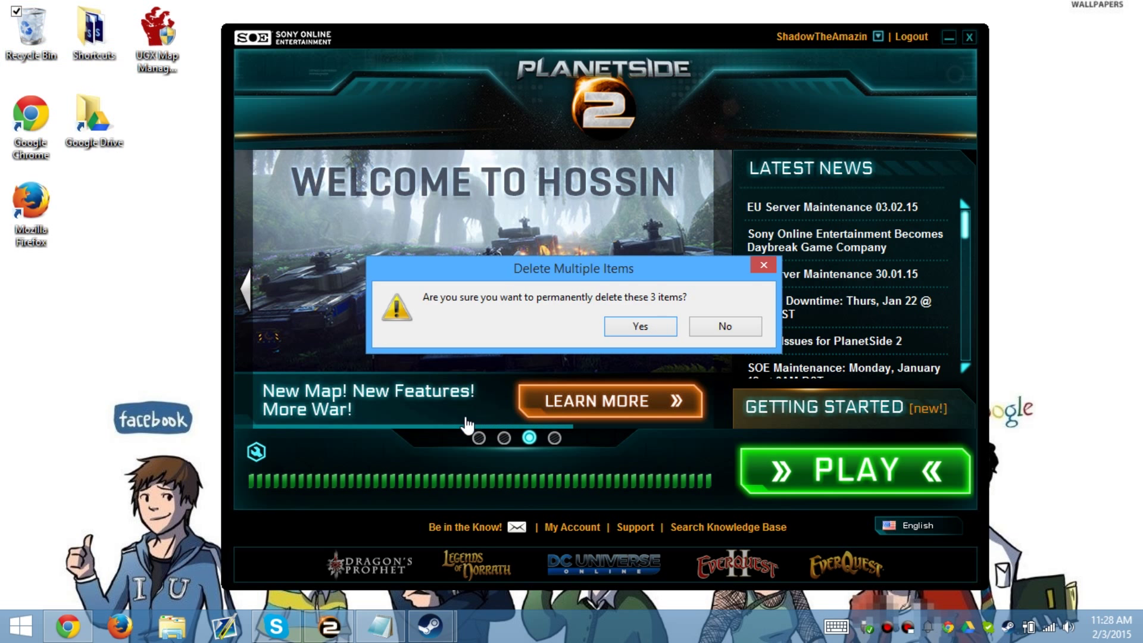
left_click(639, 324)
- View the Validate Game Assets page in the launcher's advanced settings and close the settings without validating
left_click(255, 451)
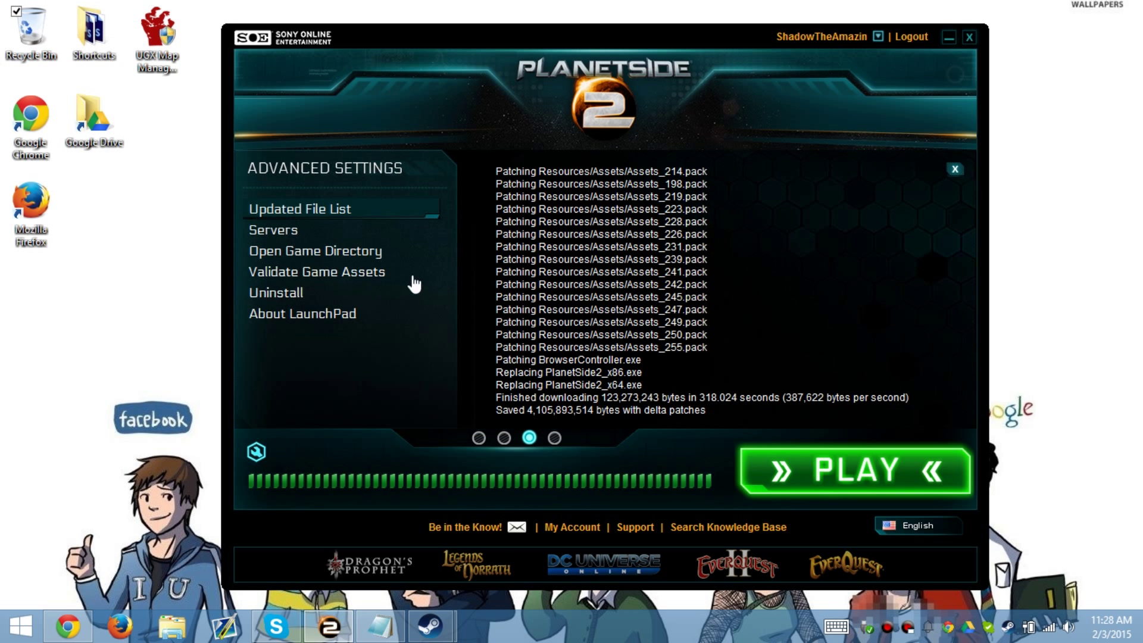
left_click(322, 279)
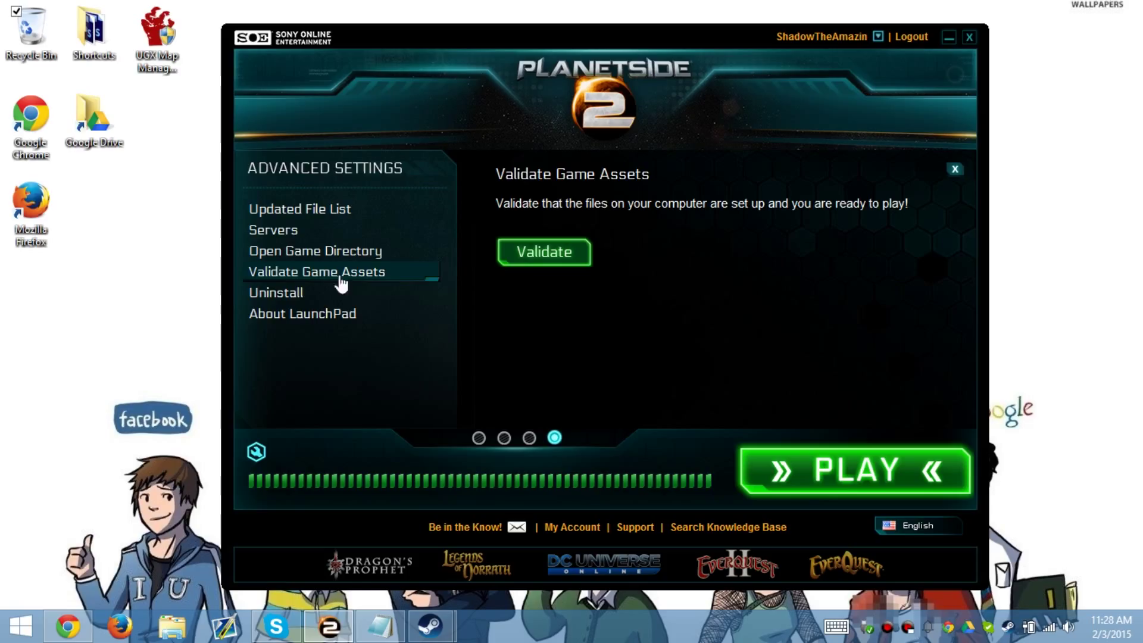
left_click(958, 171)
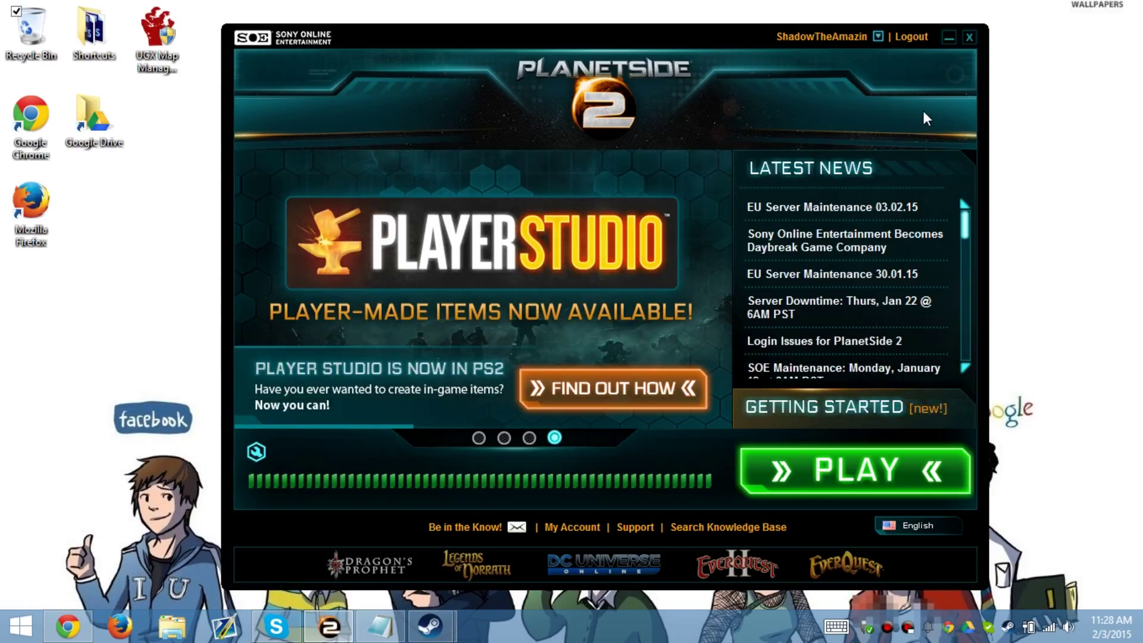